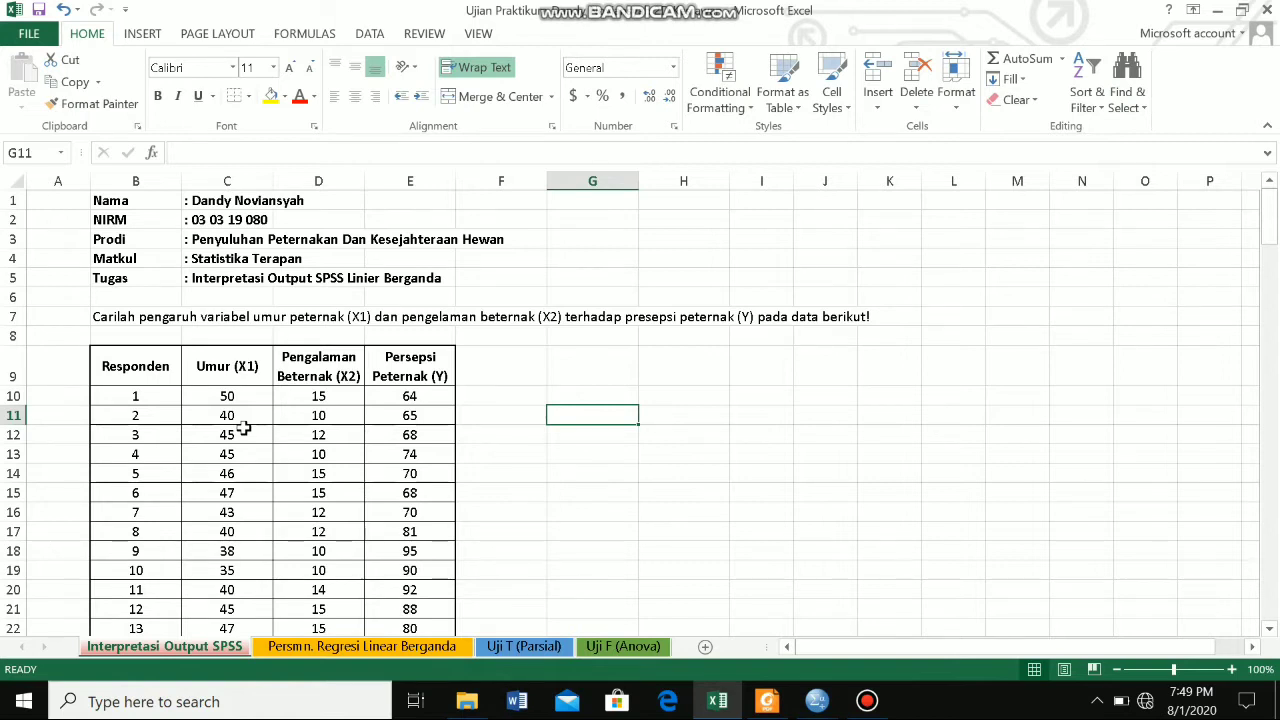
Review the Umur (X1), Pengalaman Beternak (X2) and Persepsi Peternak (Y) columns of the respondent table.
{"action": "left_click", "coordinate": [214, 378]}
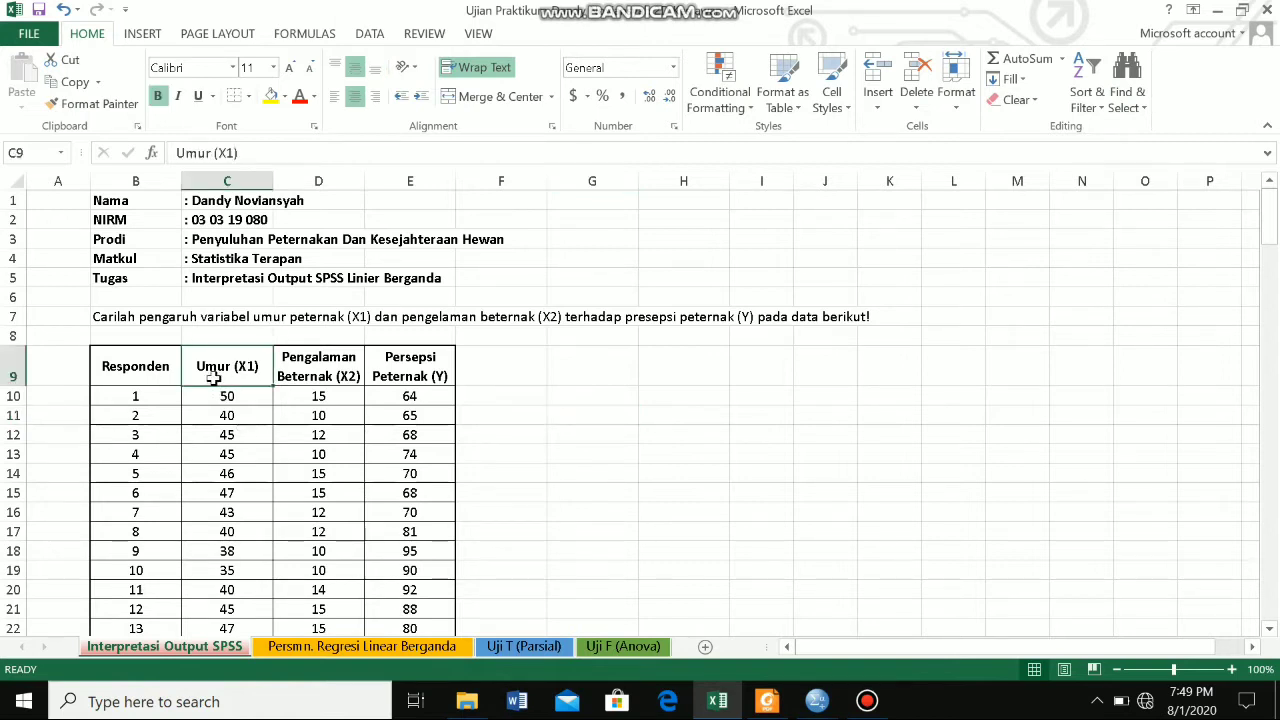
{"action": "left_click", "coordinate": [306, 362]}
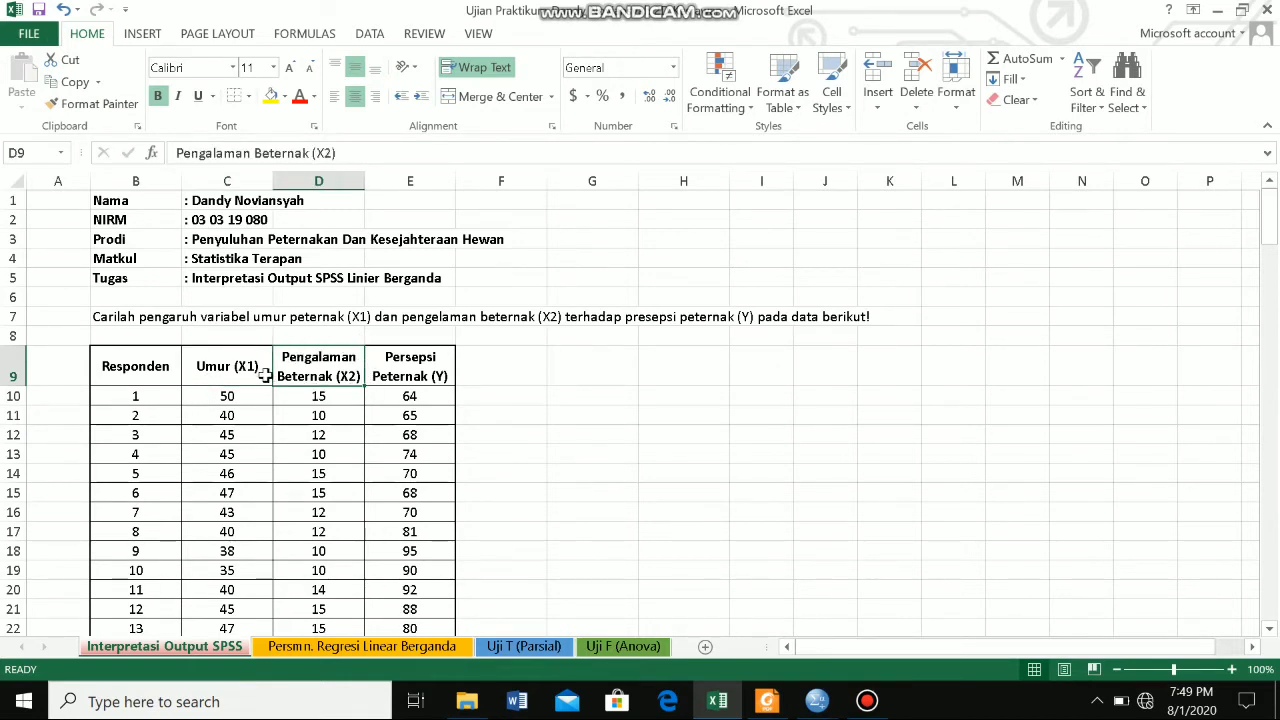
{"action": "left_click", "coordinate": [386, 376]}
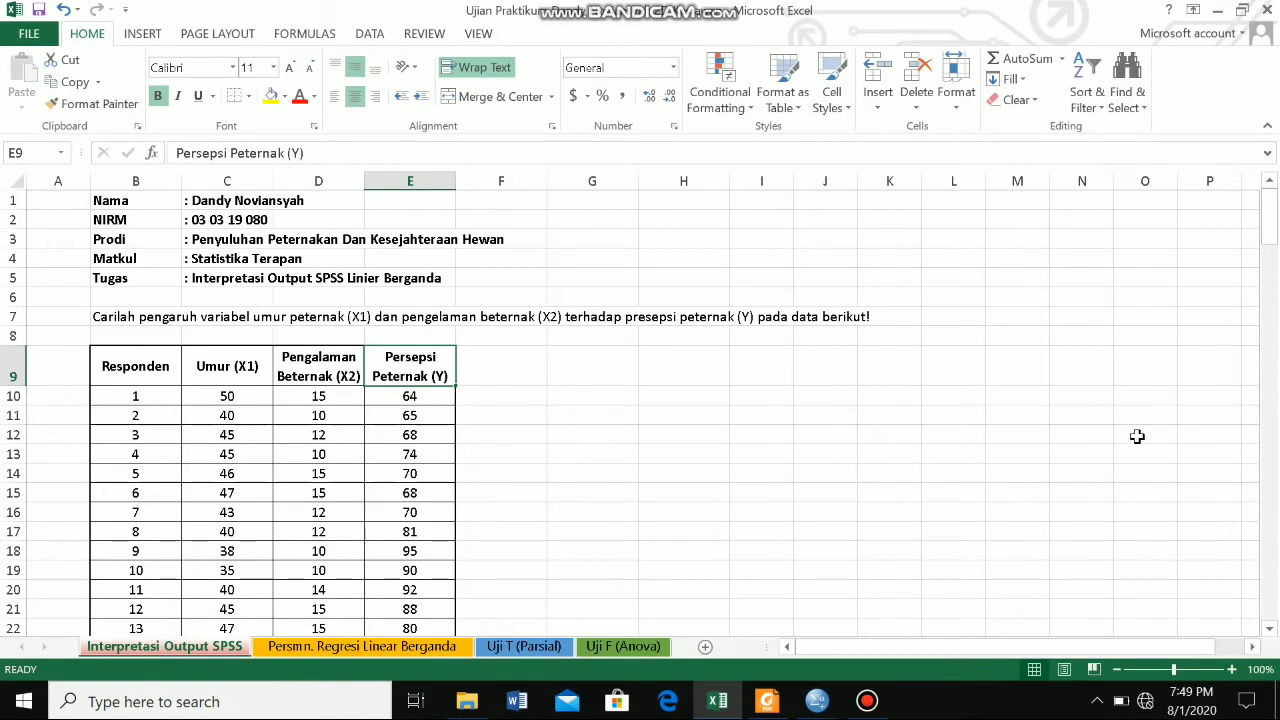
{"action": "left_click_drag", "start_coordinate": [1272, 234], "coordinate": [1276, 200]}
Switch to the SPSS Data Editor and define three variables named X1, X2 and Y in Variable View.
{"action": "mouse_move", "coordinate": [829, 698]}
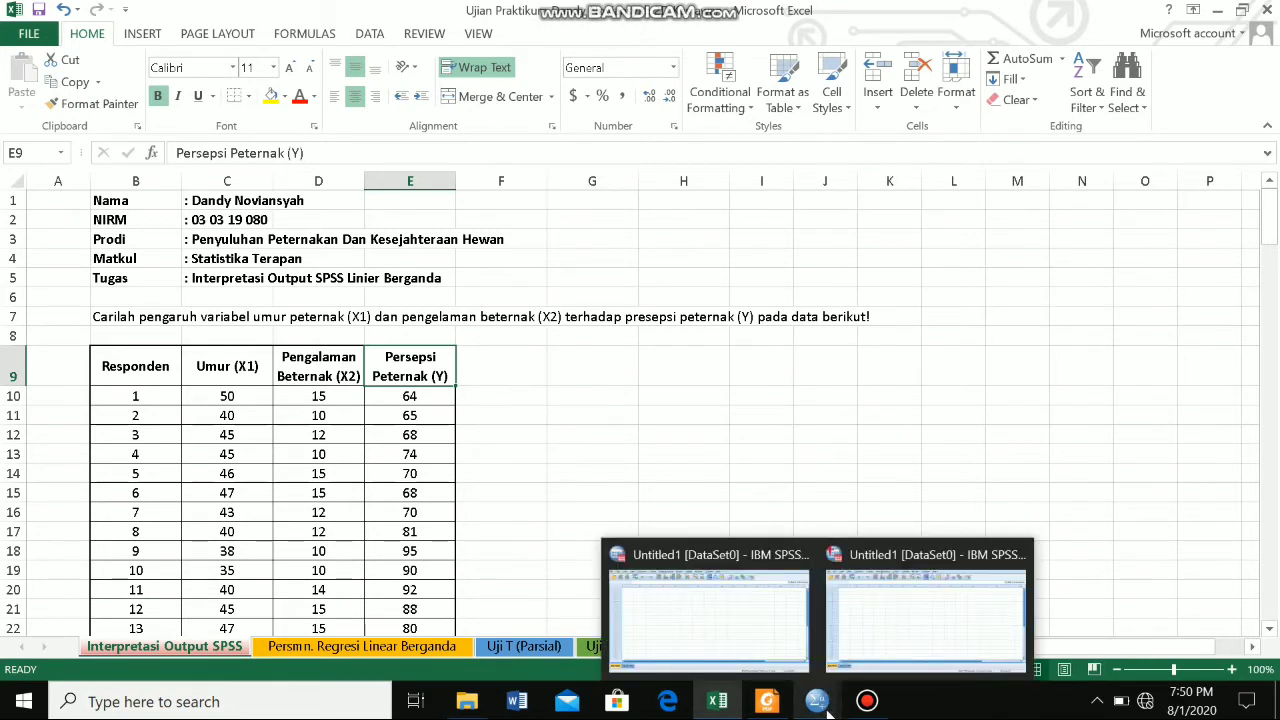
{"action": "left_click", "coordinate": [762, 640]}
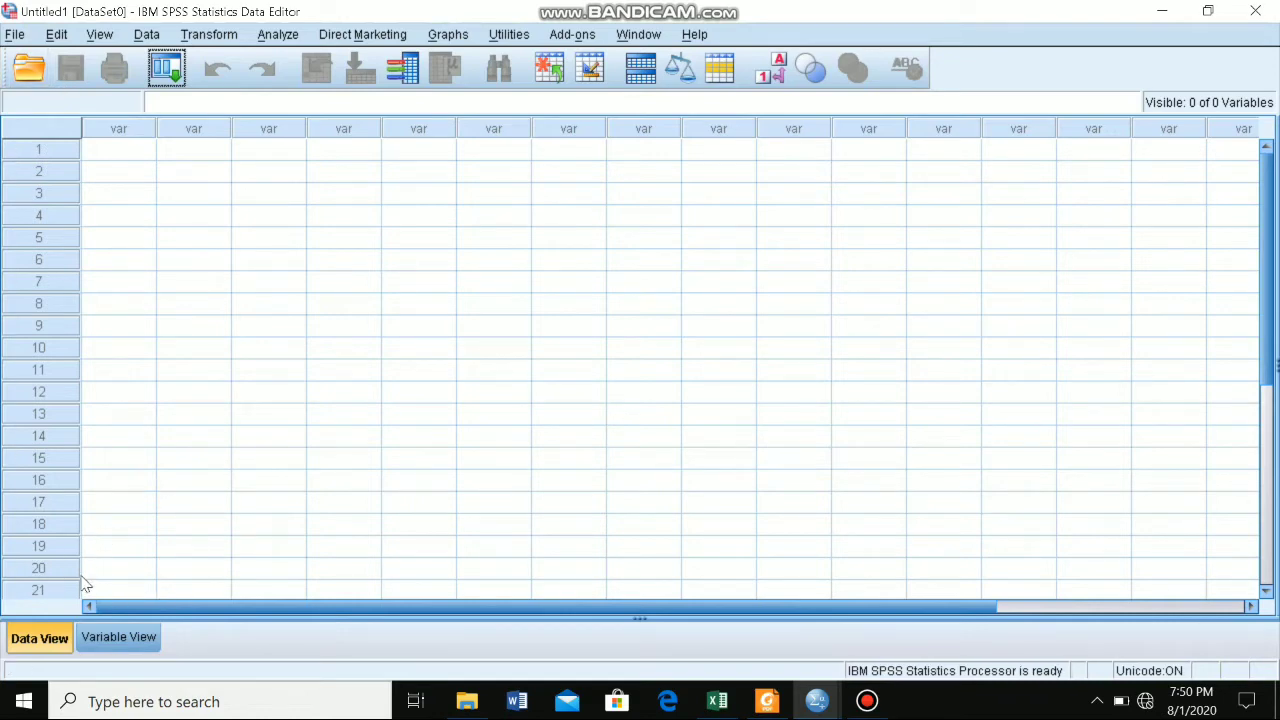
{"action": "left_click", "coordinate": [99, 644]}
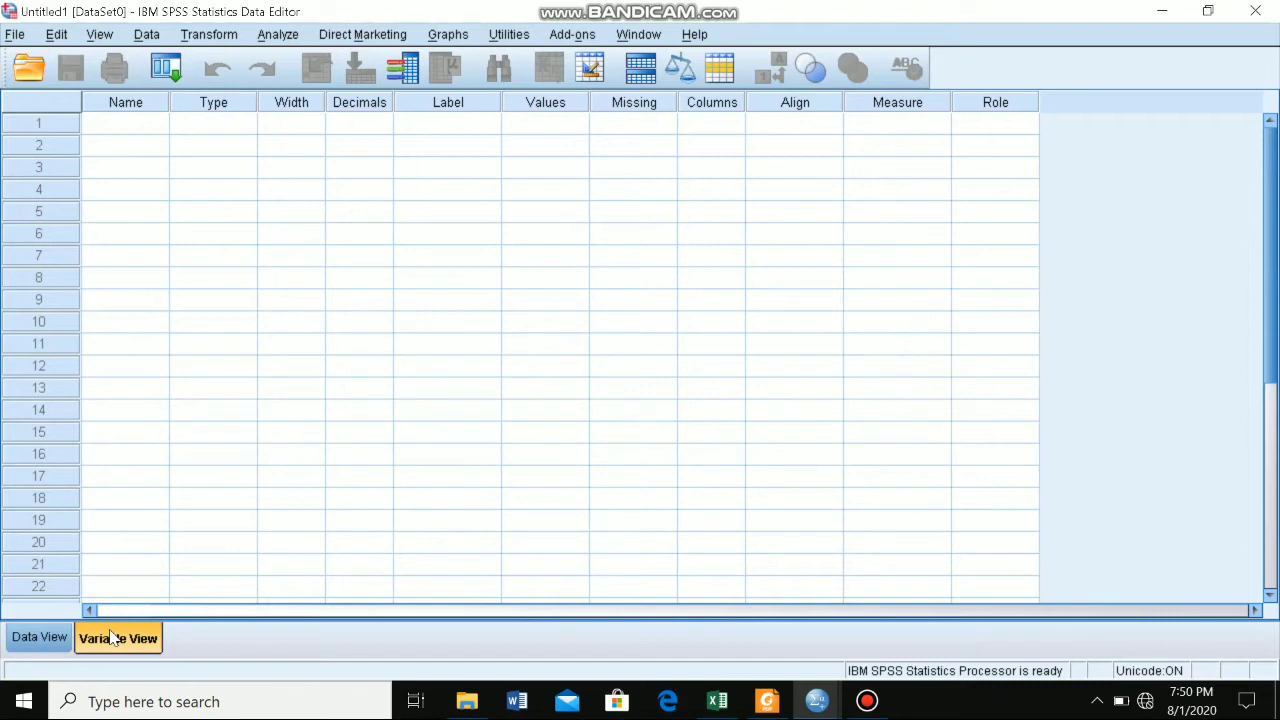
{"action": "left_click", "coordinate": [88, 123]}
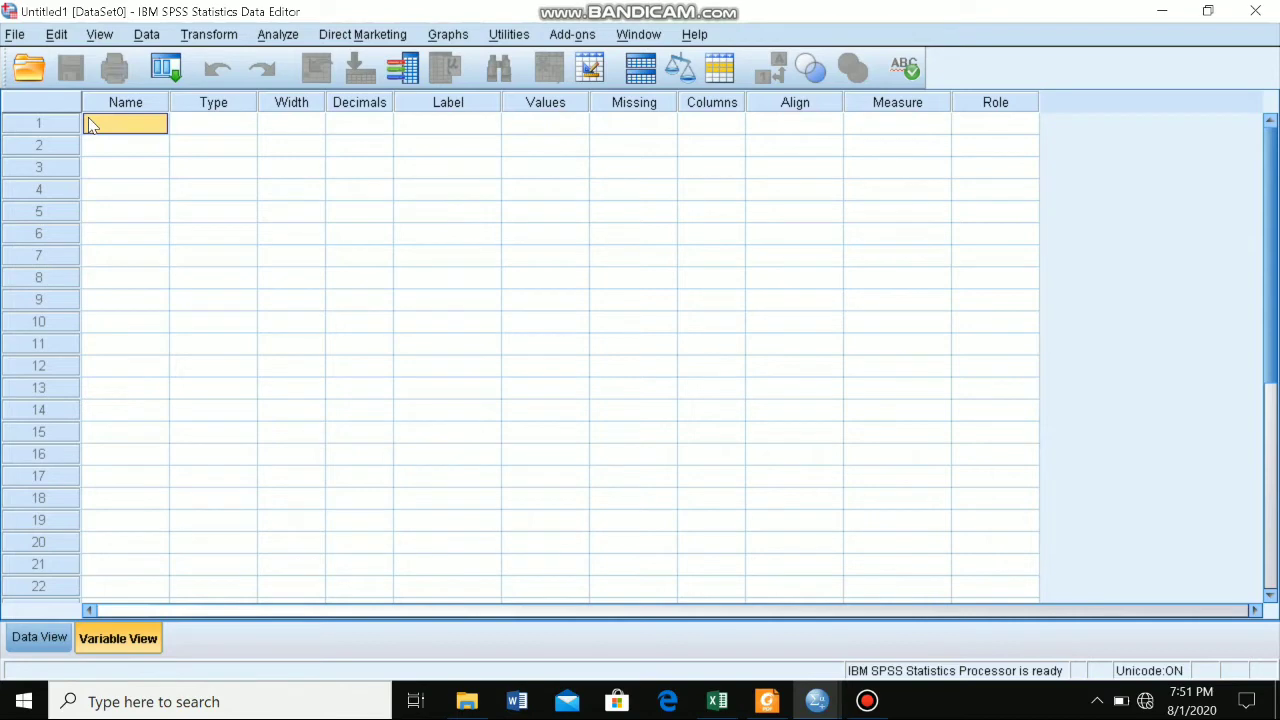
{"action": "left_click", "coordinate": [89, 122]}
{"action": "key", "text": "Return"}
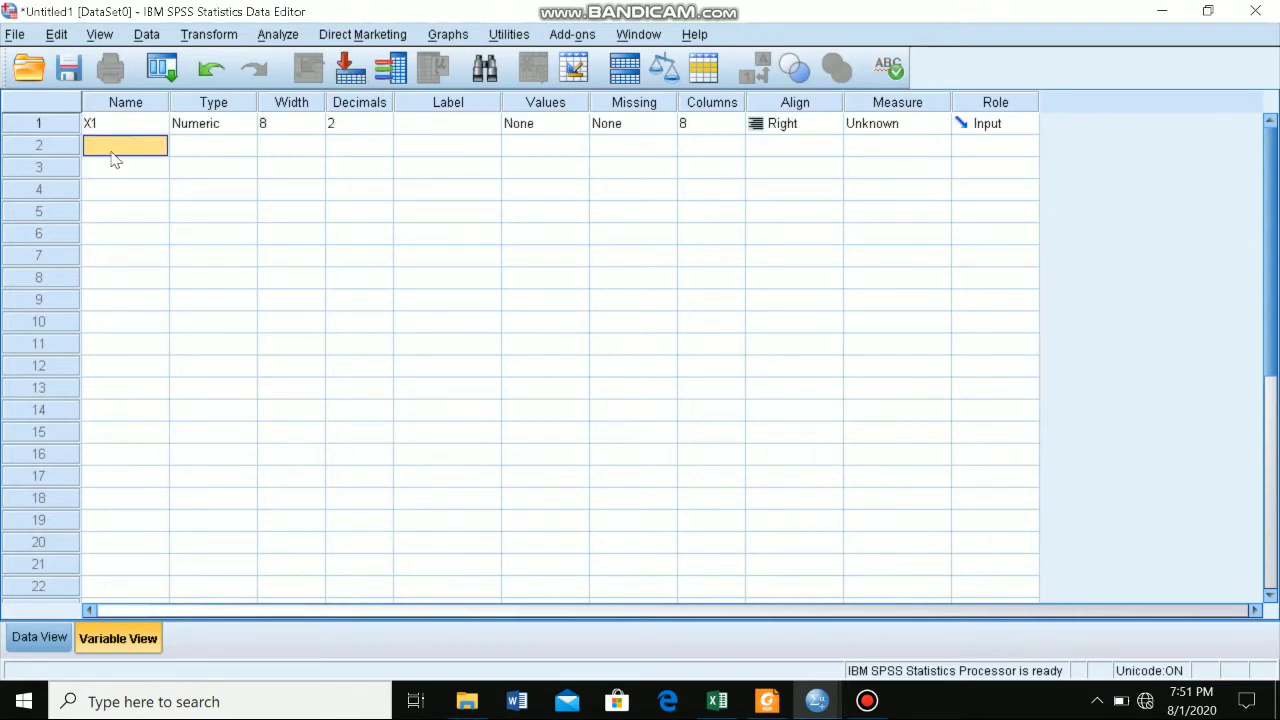
{"action": "left_click", "coordinate": [112, 150]}
{"action": "type", "text": "X2"}
{"action": "key", "text": "Return"}
{"action": "type", "text": "Y"}
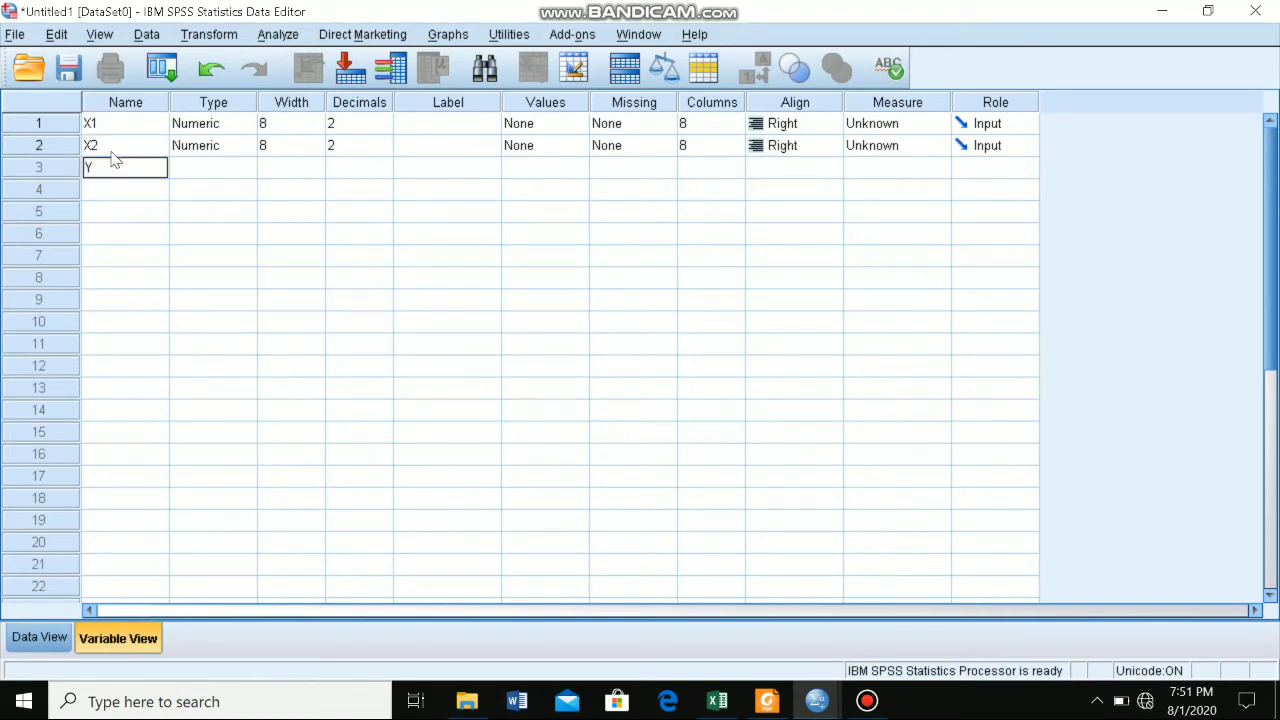
Label variable X1 as "Umur".
{"action": "left_click", "coordinate": [429, 130]}
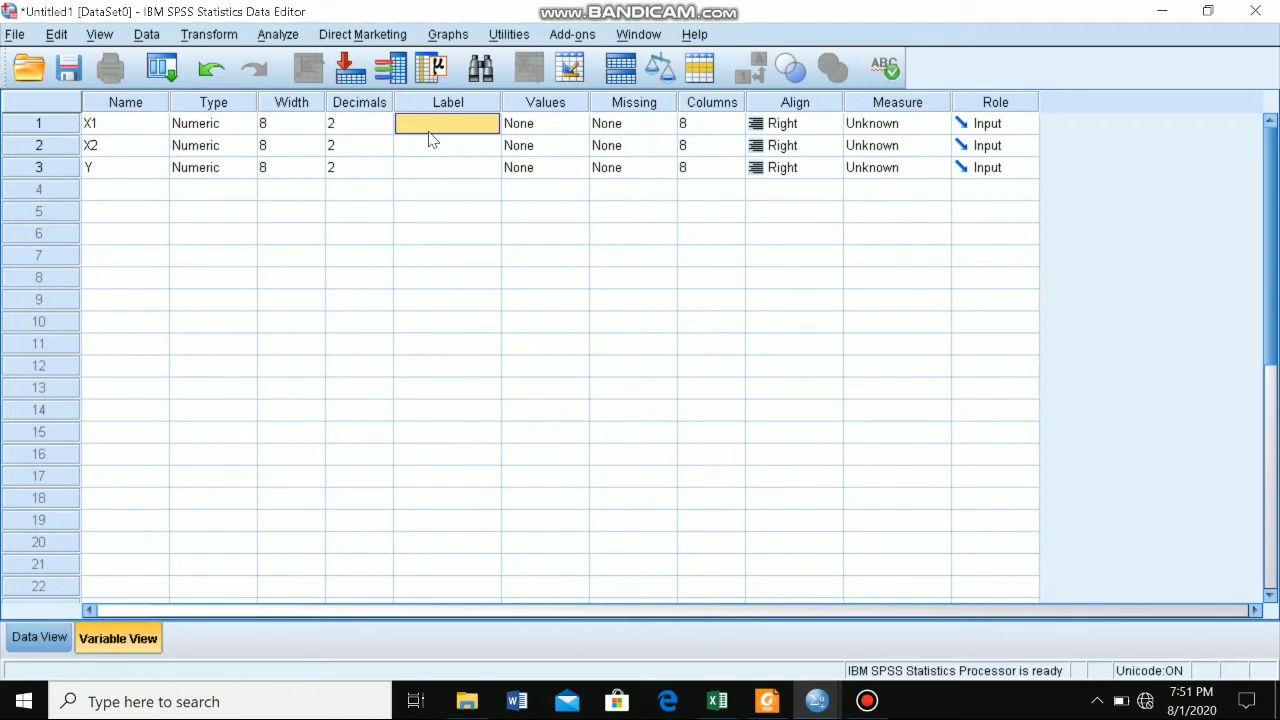
{"action": "double_click", "coordinate": [429, 129]}
{"action": "type", "text": "u"}
{"action": "key", "text": "BackSpace"}
{"action": "type", "text": "u"}
{"action": "key", "text": "BackSpace"}
{"action": "type", "text": "Umur"}
{"action": "left_click", "coordinate": [432, 151]}
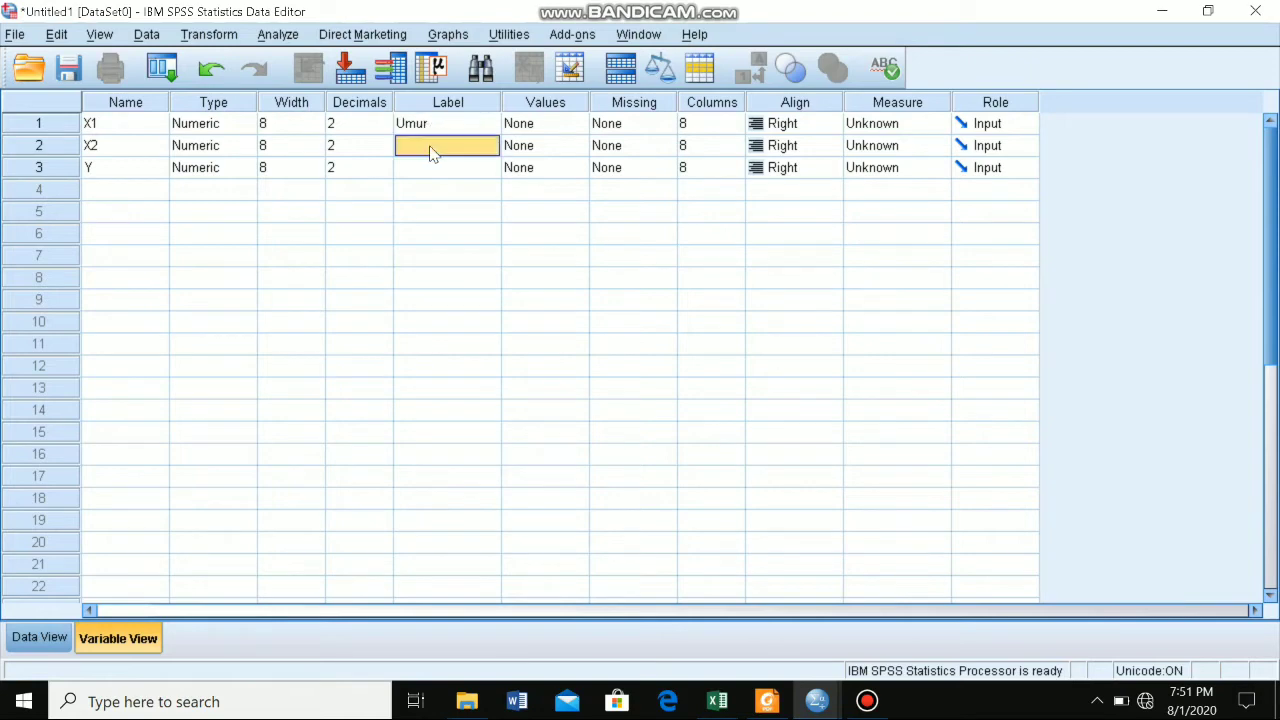
Check the X2 column heading in the Excel table and label variable X2 "Pengalaman beternak" in SPSS.
{"action": "left_click", "coordinate": [718, 703]}
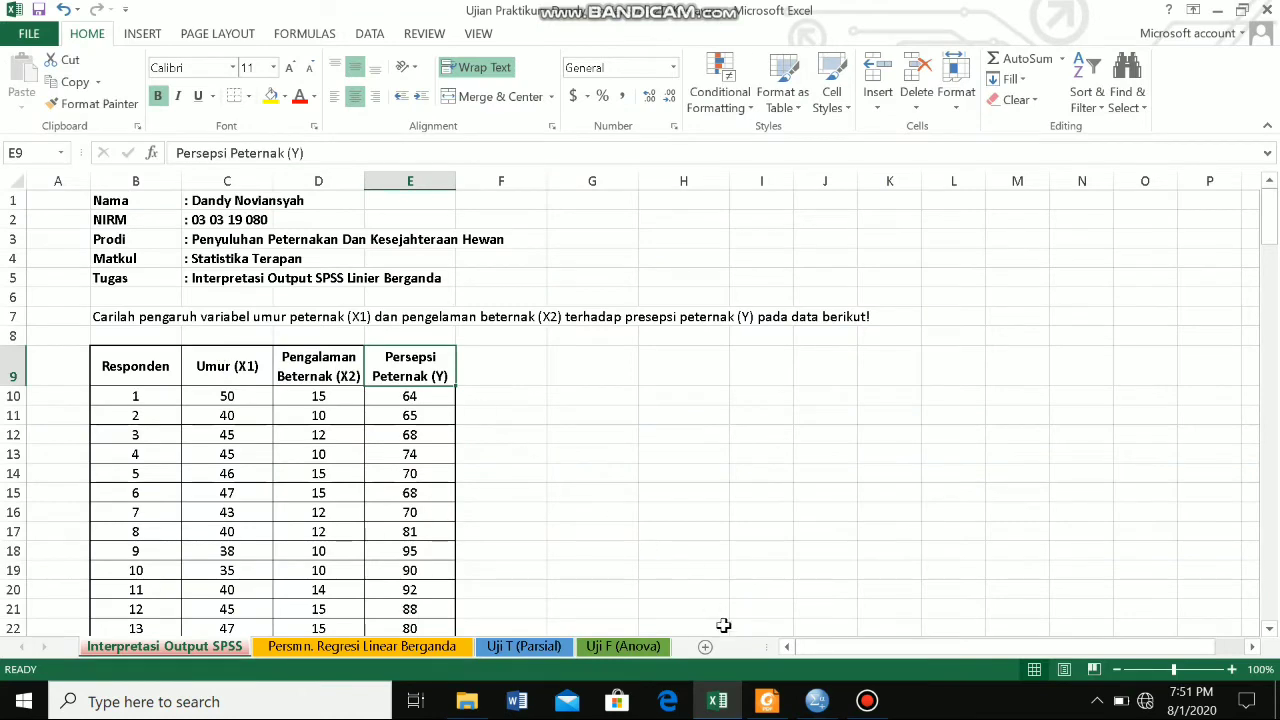
{"action": "left_click", "coordinate": [794, 698]}
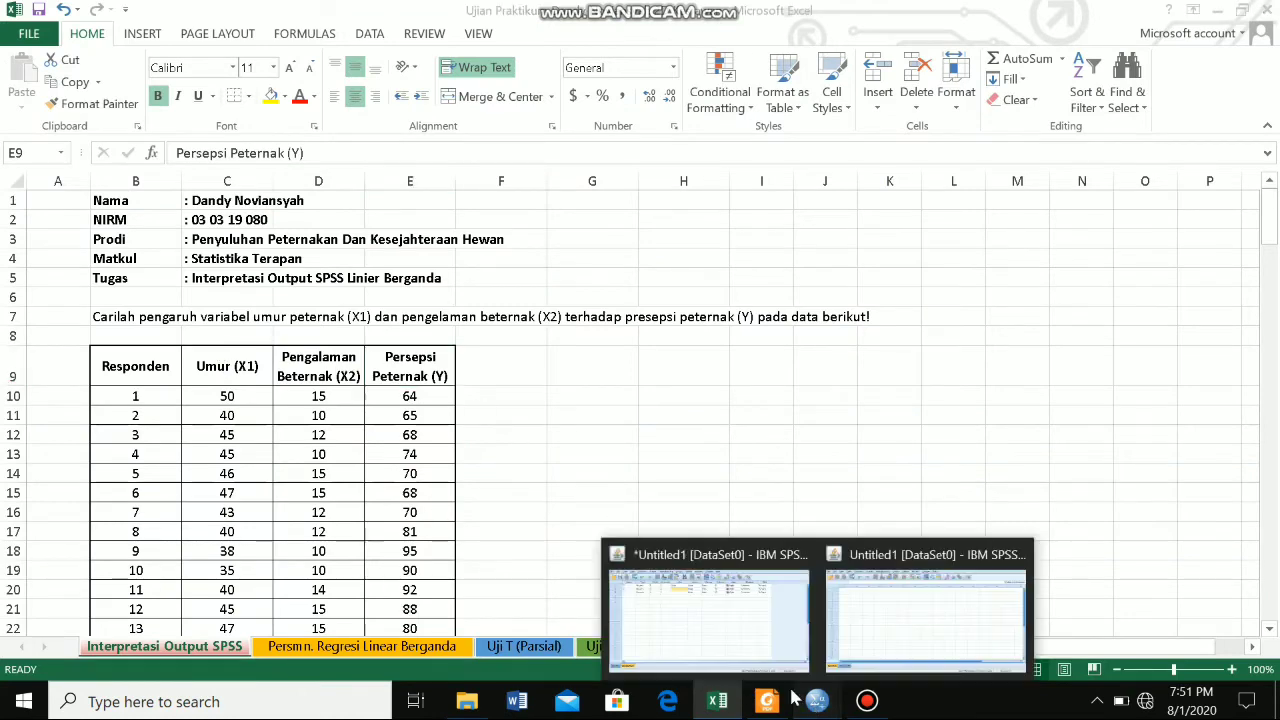
{"action": "left_click", "coordinate": [684, 580]}
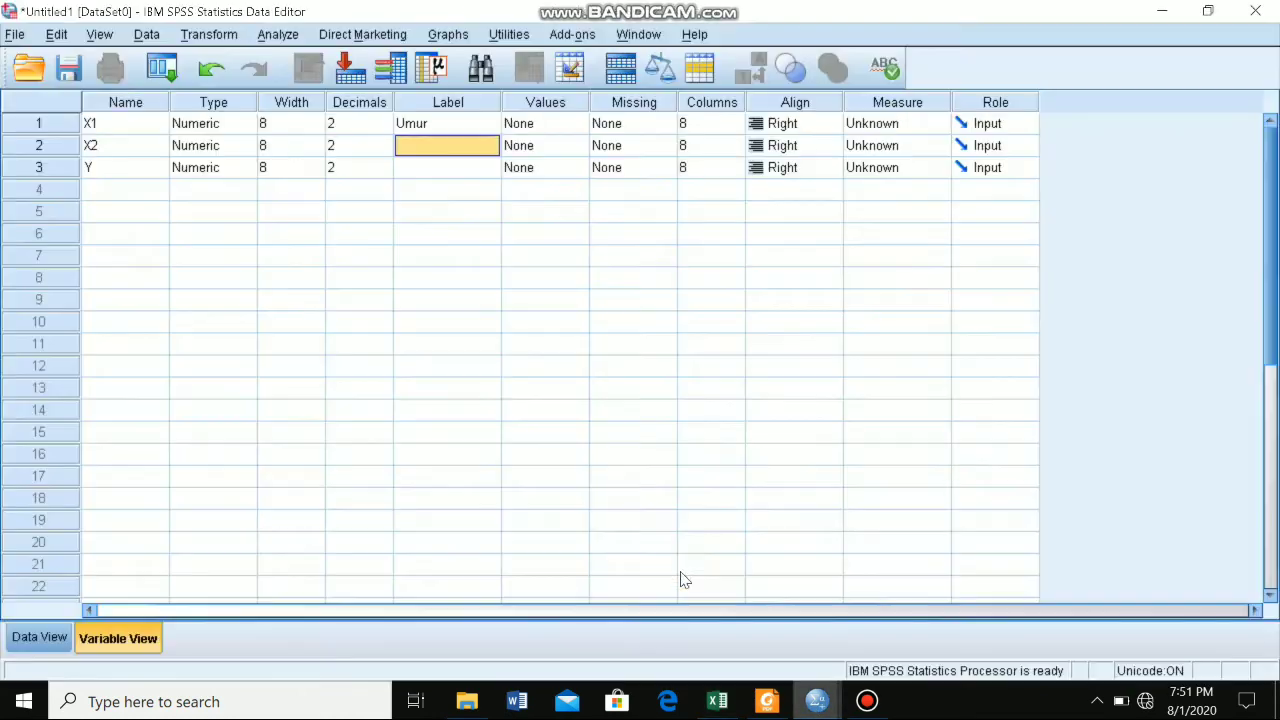
{"action": "left_click", "coordinate": [433, 155]}
{"action": "type", "text": "Penga"}
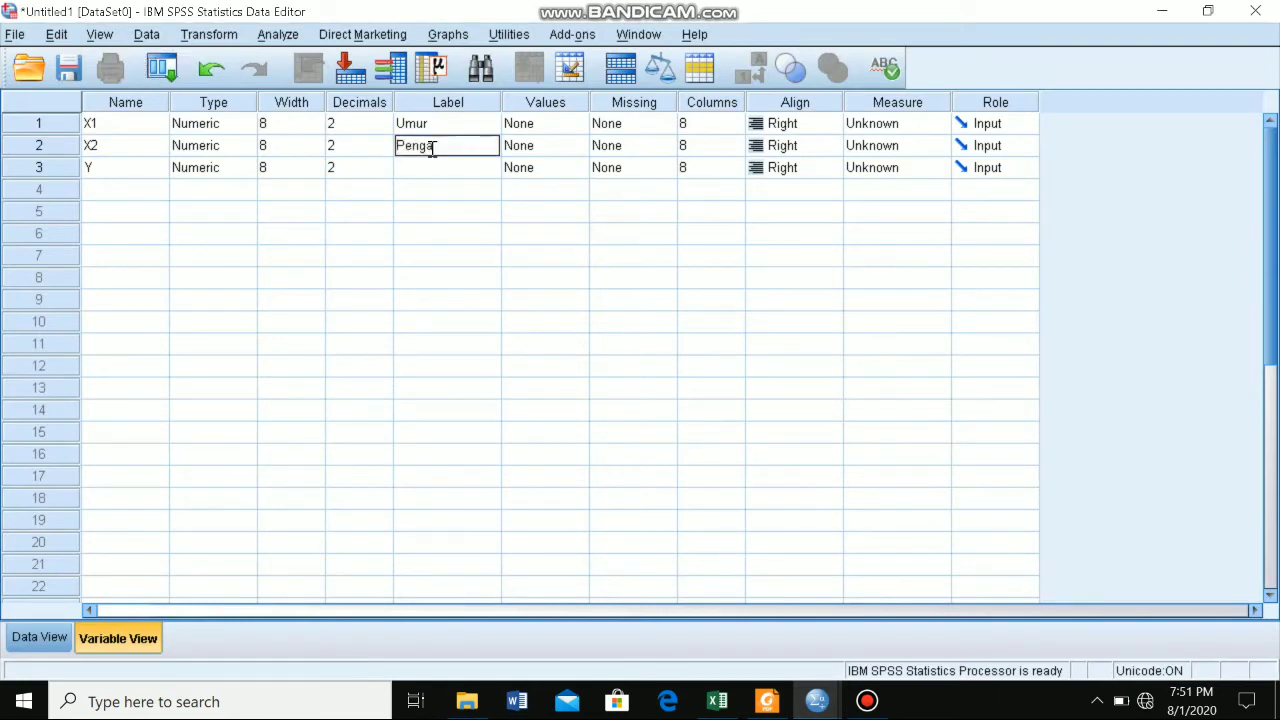
{"action": "type", "text": "laman beternak"}
Label variable Y as "Presepsi peternak".
{"action": "left_click", "coordinate": [455, 167]}
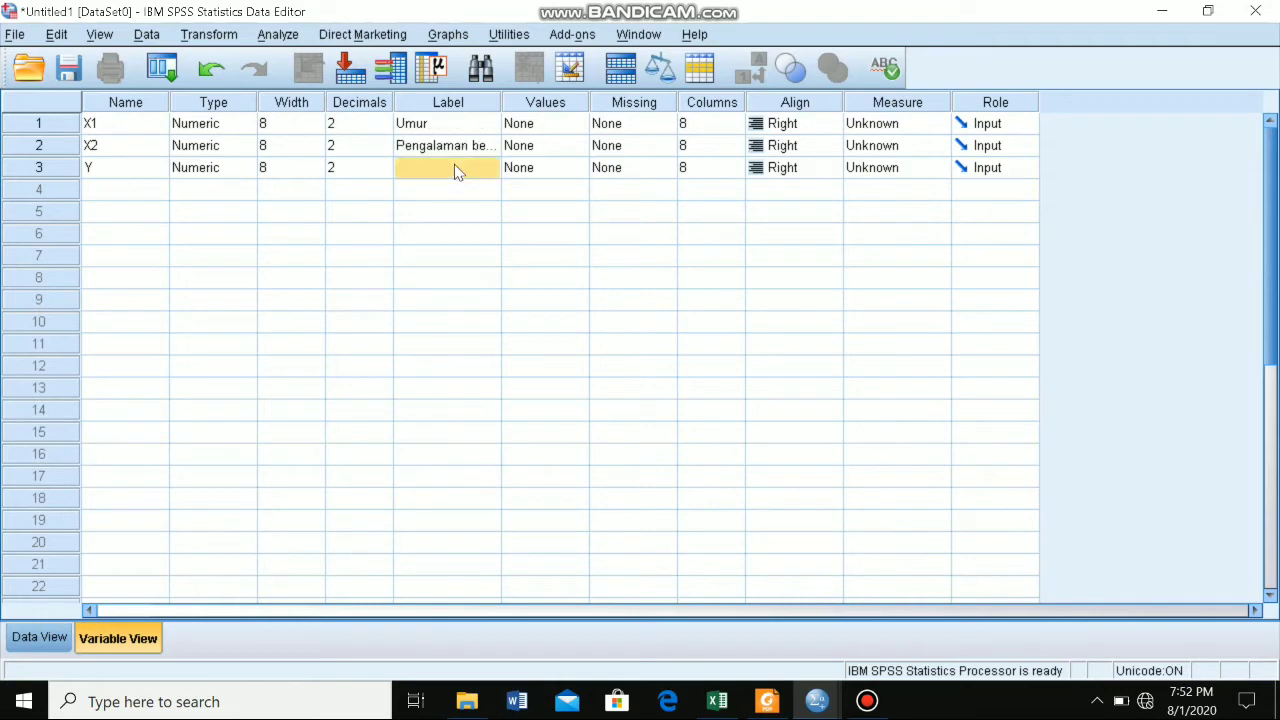
{"action": "type", "text": "Presepsi peter"}
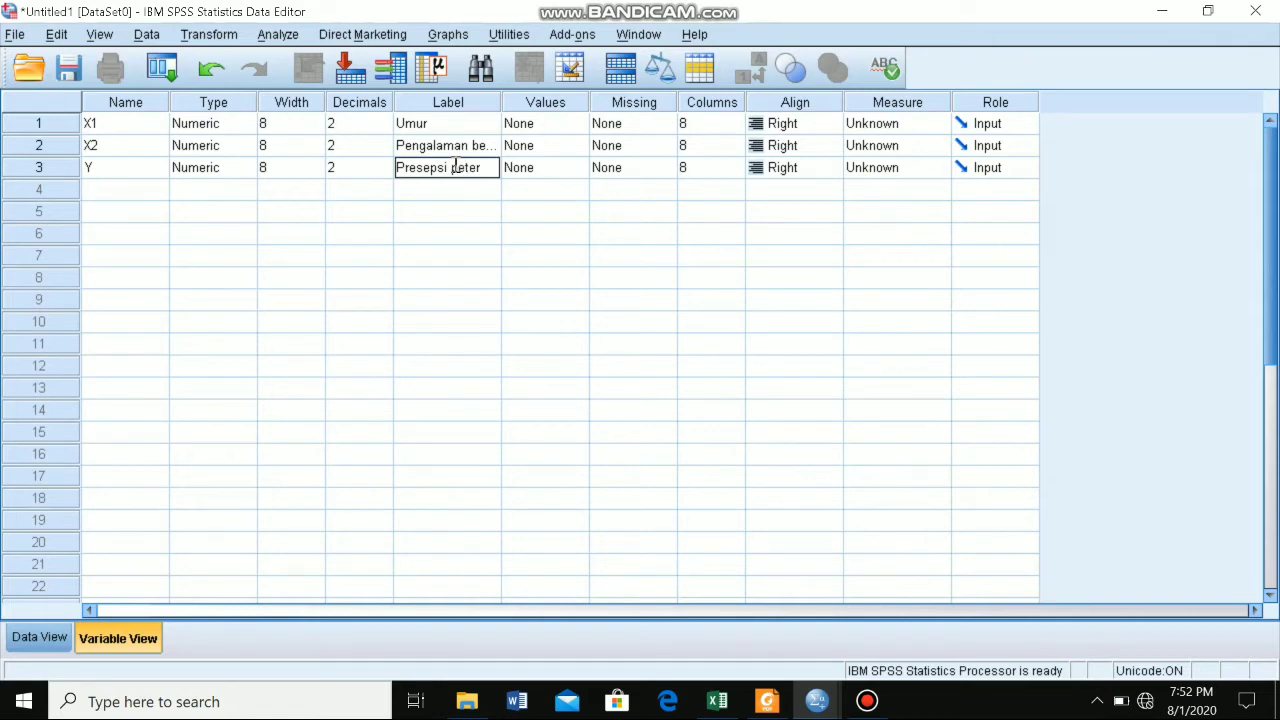
{"action": "type", "text": "ak"}
{"action": "left_click", "coordinate": [496, 196]}
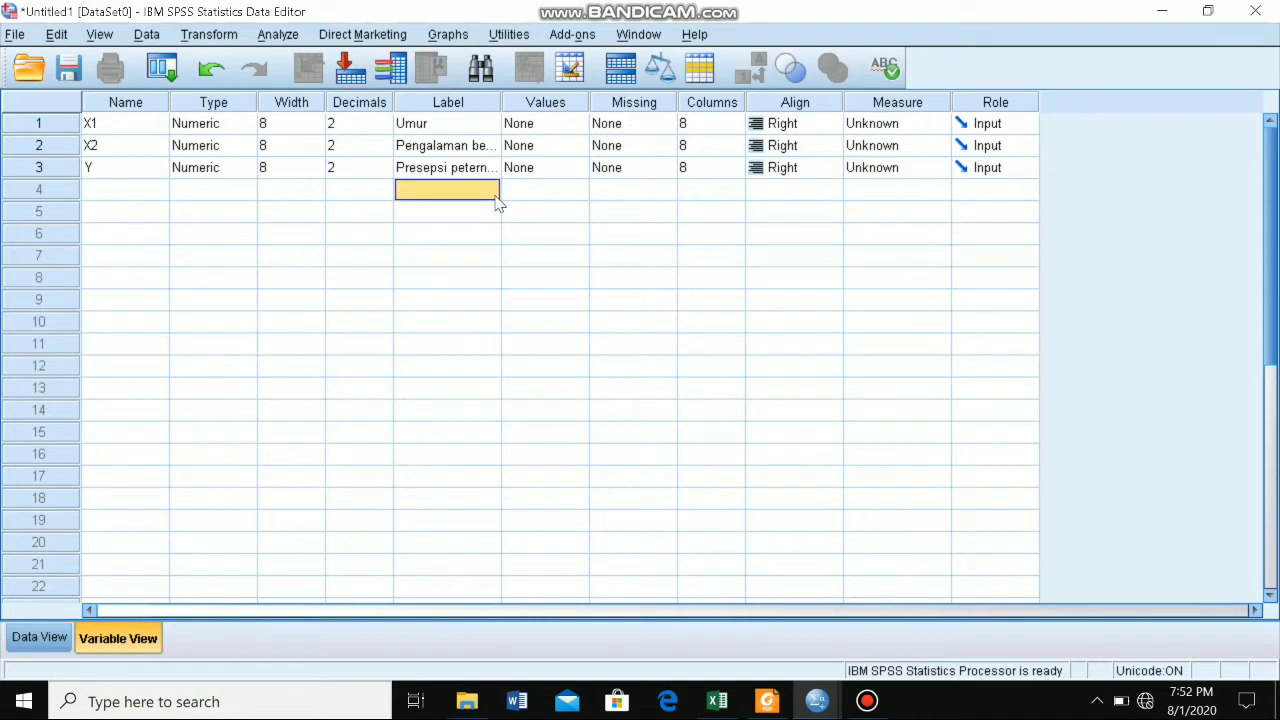
Set the measurement level of X1, X2 and Y to Scale.
{"action": "left_click", "coordinate": [924, 124]}
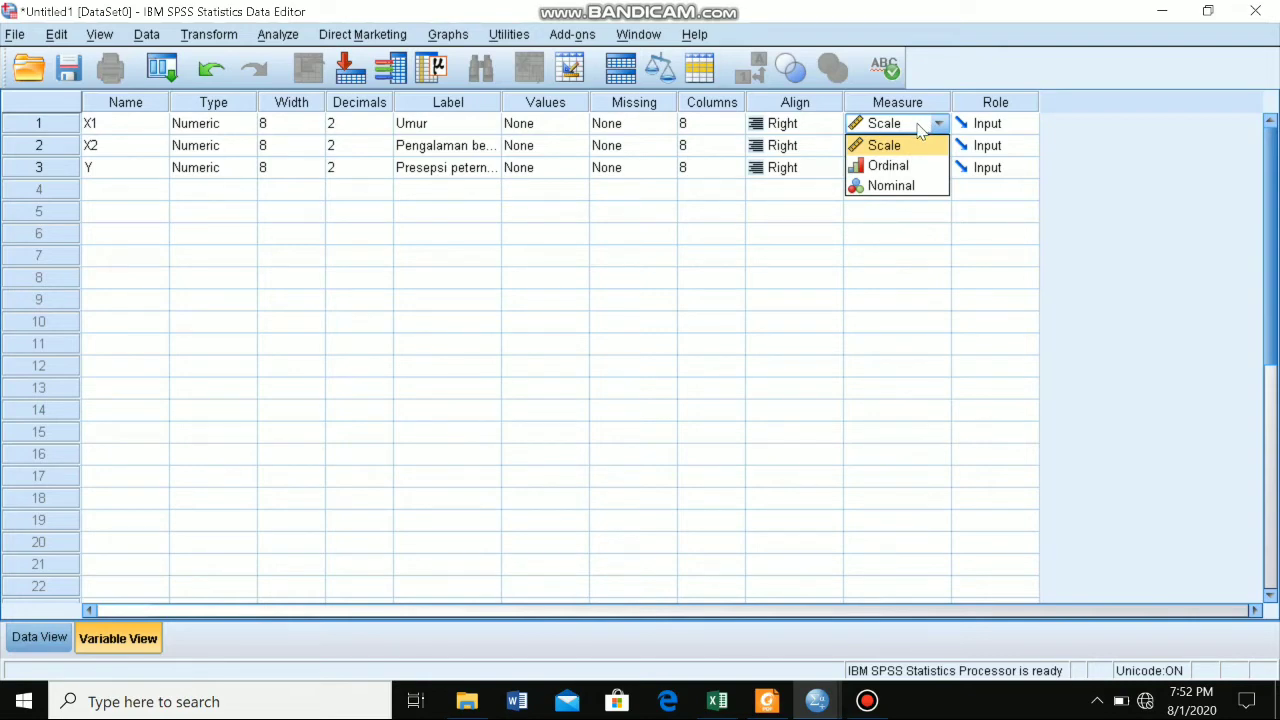
{"action": "left_click", "coordinate": [917, 144]}
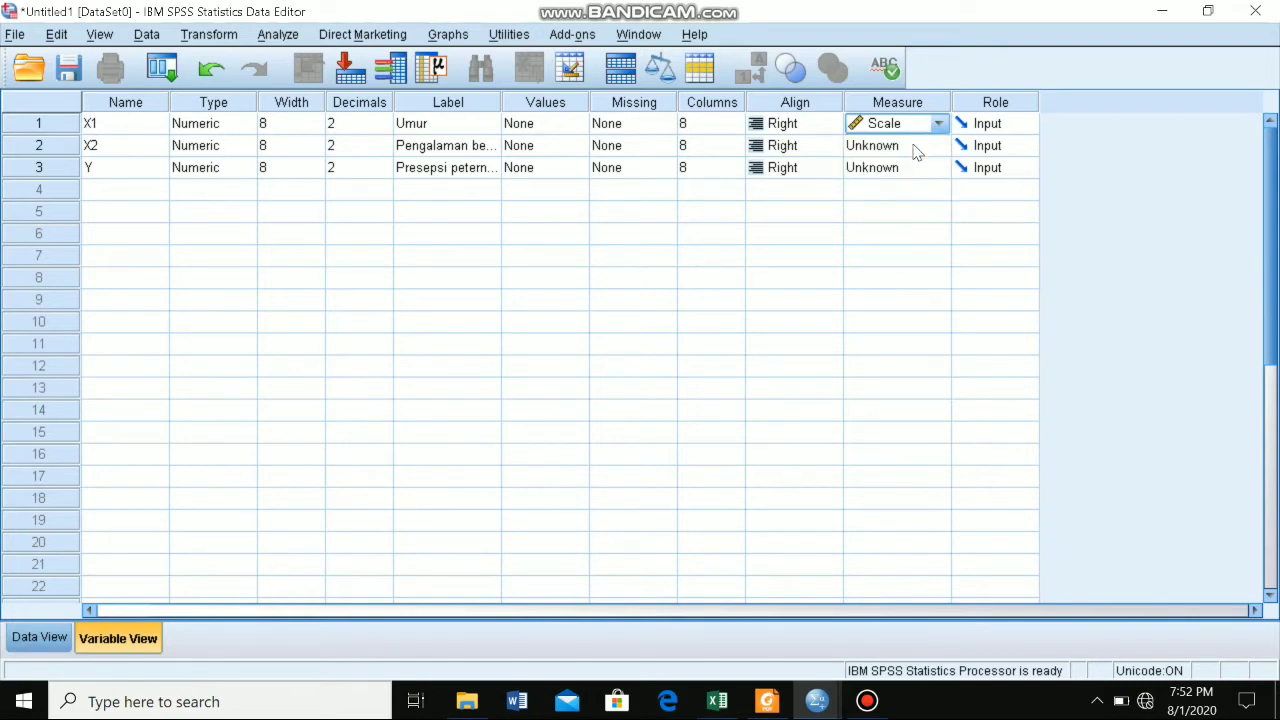
{"action": "left_click", "coordinate": [914, 146]}
{"action": "left_click", "coordinate": [907, 169]}
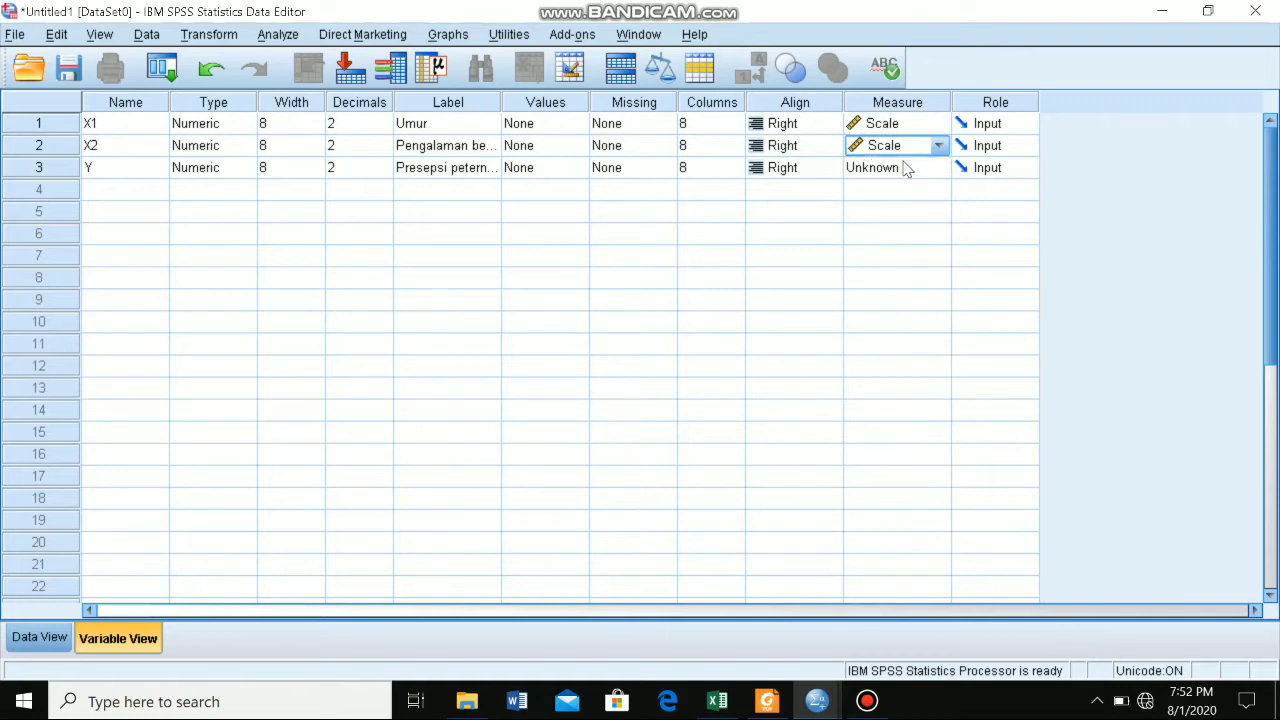
{"action": "left_click", "coordinate": [907, 169]}
{"action": "left_click", "coordinate": [903, 190]}
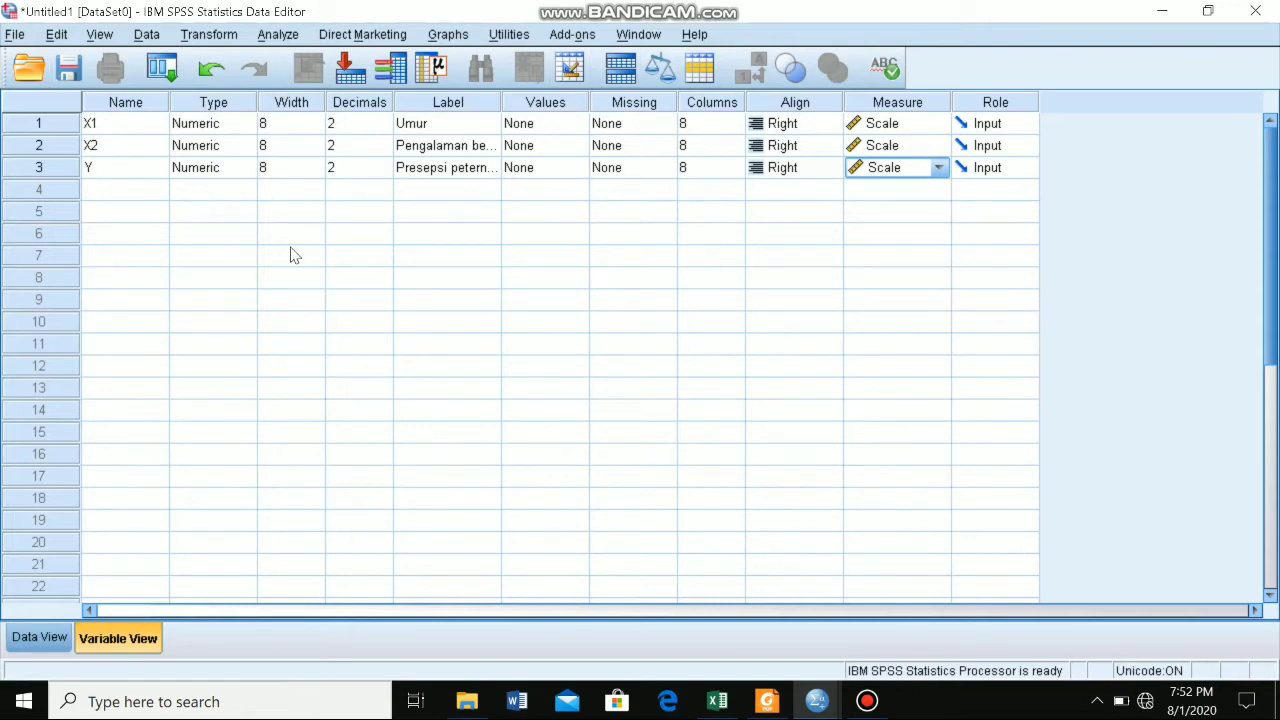
Show the Data View and look over the empty X1, X2 and Y columns.
{"action": "left_click", "coordinate": [38, 645]}
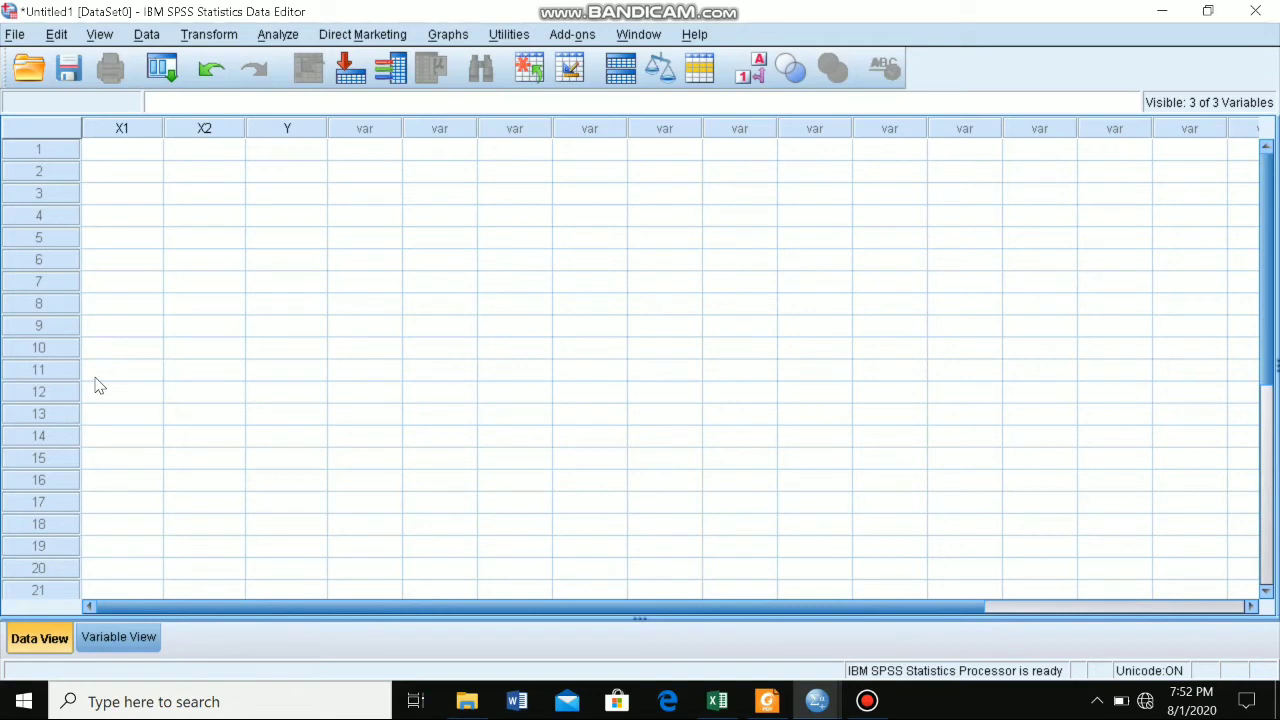
{"action": "left_click", "coordinate": [125, 134]}
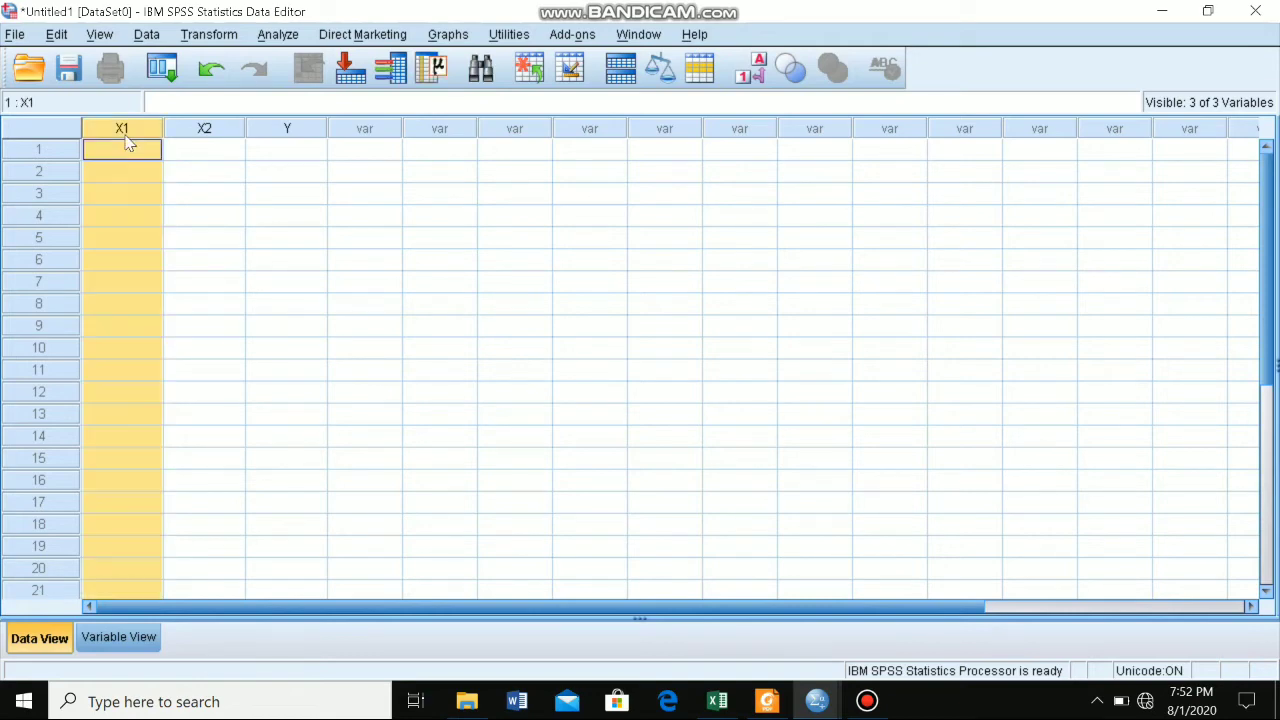
{"action": "left_click", "coordinate": [197, 130]}
{"action": "left_click", "coordinate": [265, 132]}
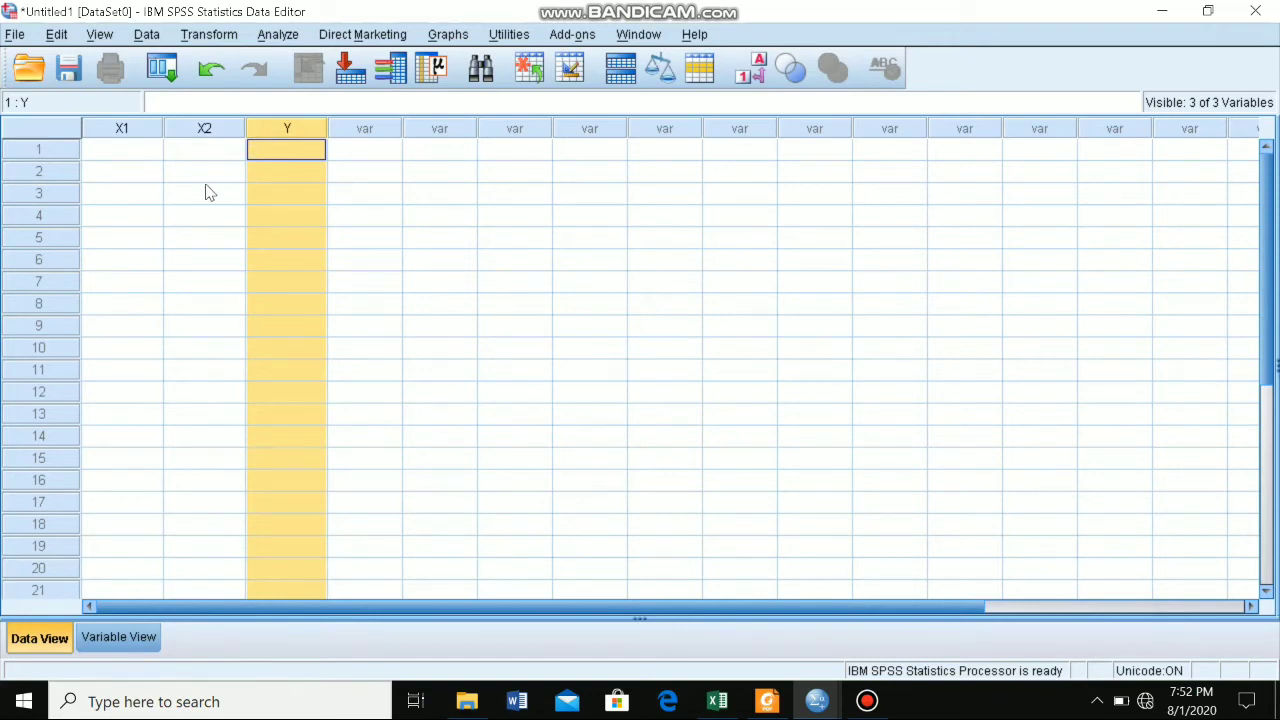
Switch to Excel and copy the X1, X2 and Y values of all 30 respondents, cells C10:E39.
{"action": "left_click", "coordinate": [717, 701]}
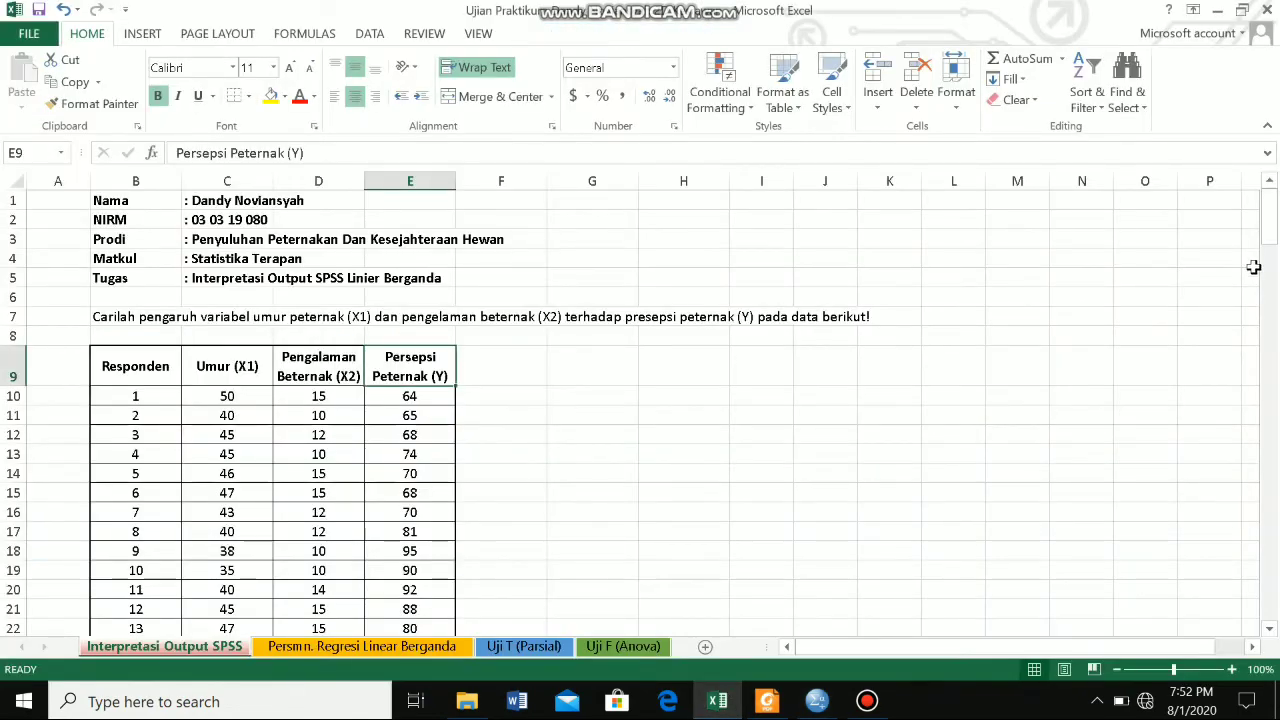
{"action": "left_click_drag", "start_coordinate": [1267, 240], "coordinate": [1270, 252]}
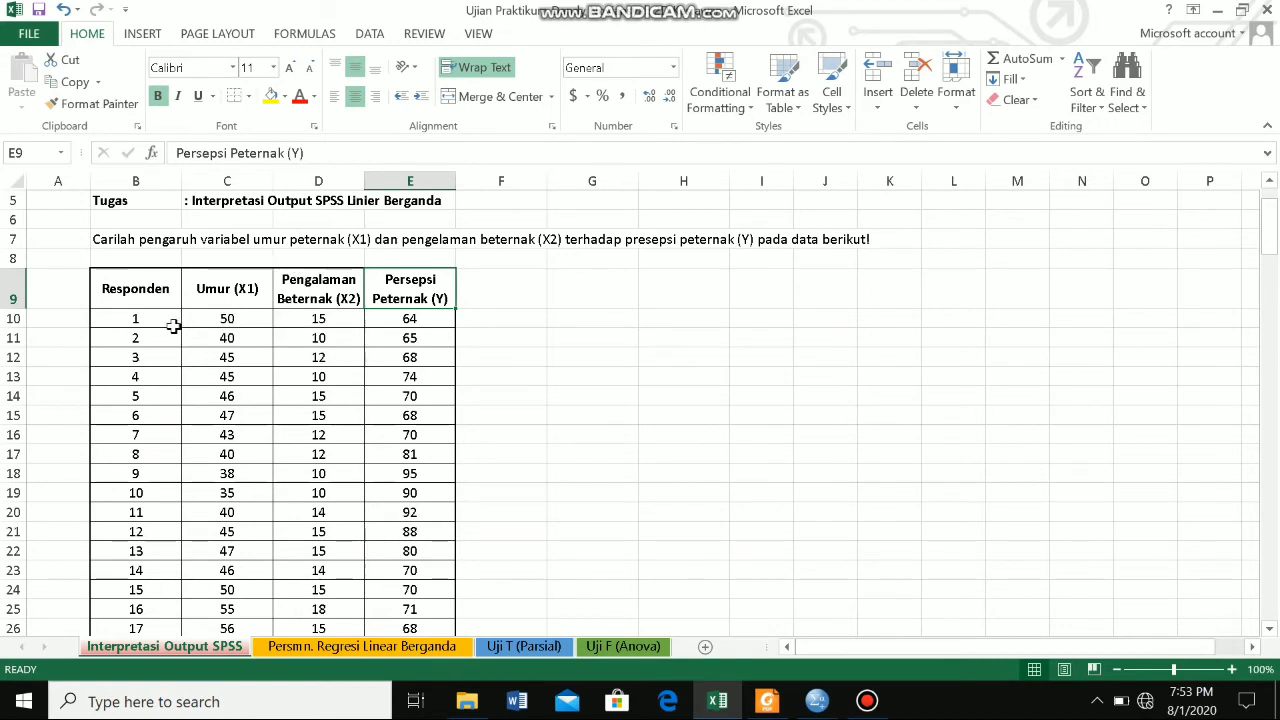
{"action": "left_click", "coordinate": [204, 318]}
{"action": "left_click_drag", "start_coordinate": [204, 318], "coordinate": [418, 566]}
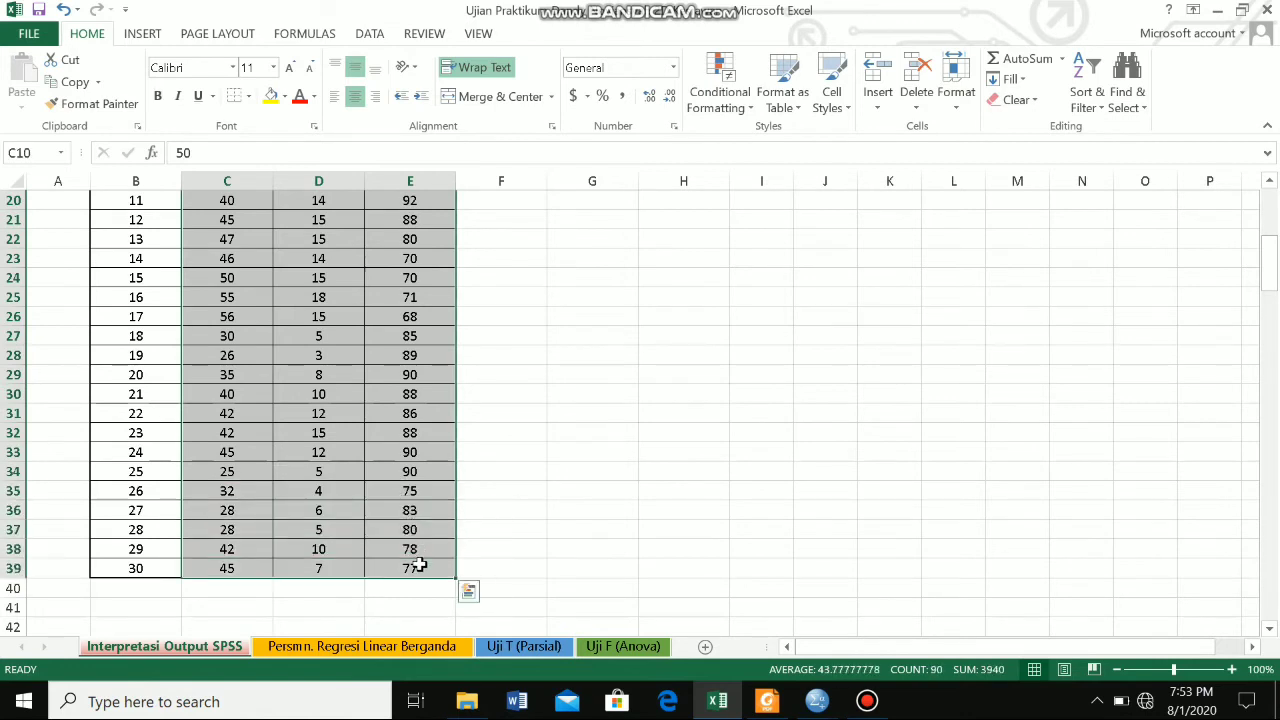
{"action": "key", "text": "ctrl+c"}
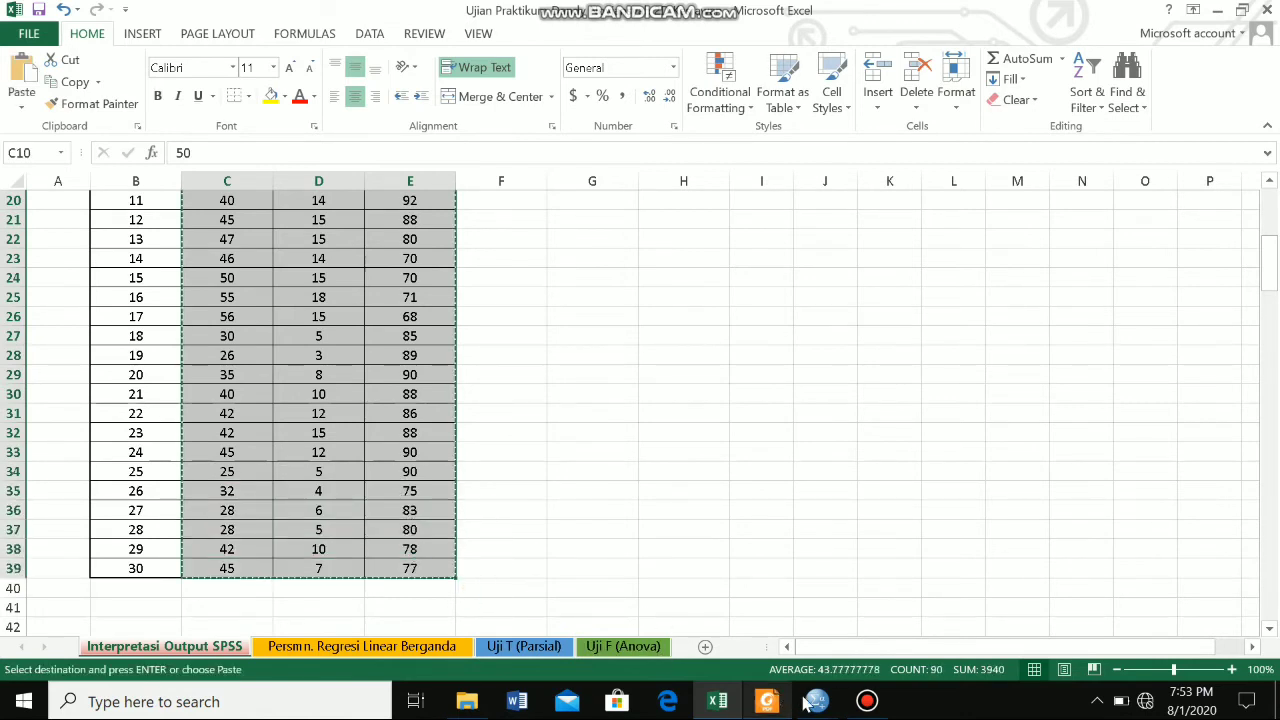
Switch to the SPSS Data Editor and paste the copied values starting at row 1 of the X1 column.
{"action": "mouse_move", "coordinate": [815, 702]}
{"action": "left_click", "coordinate": [709, 651]}
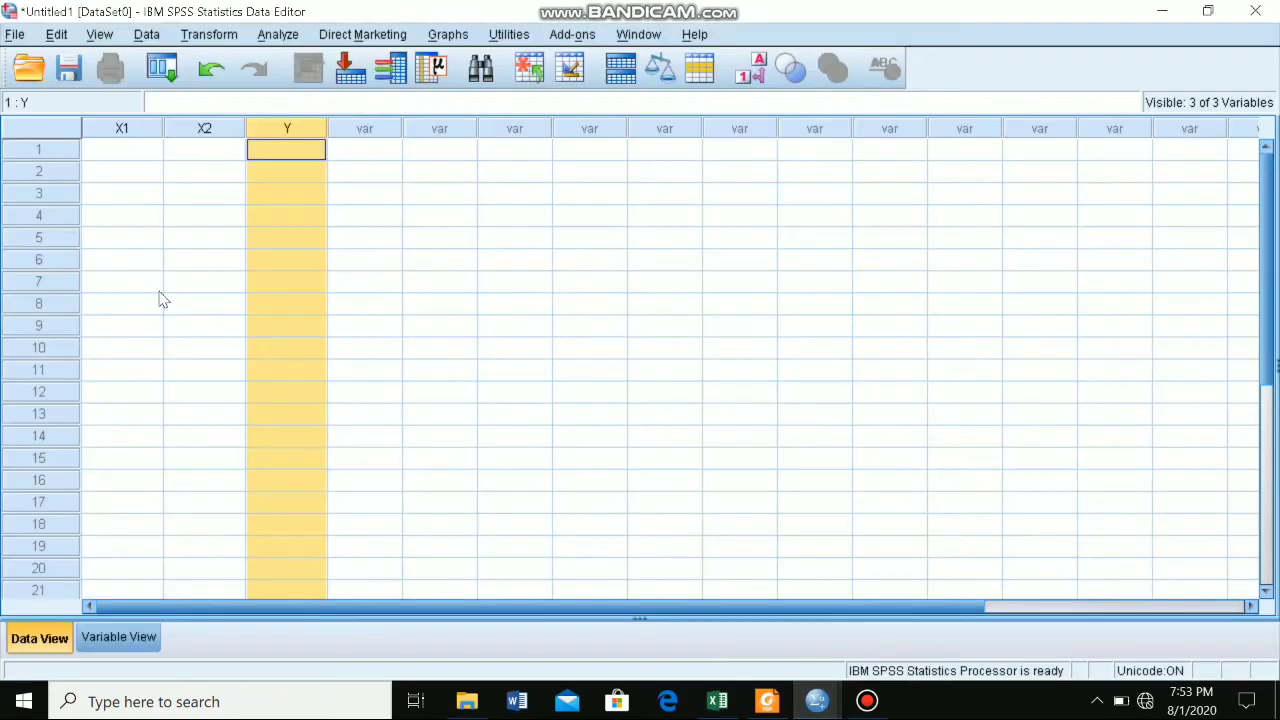
{"action": "left_click", "coordinate": [117, 150]}
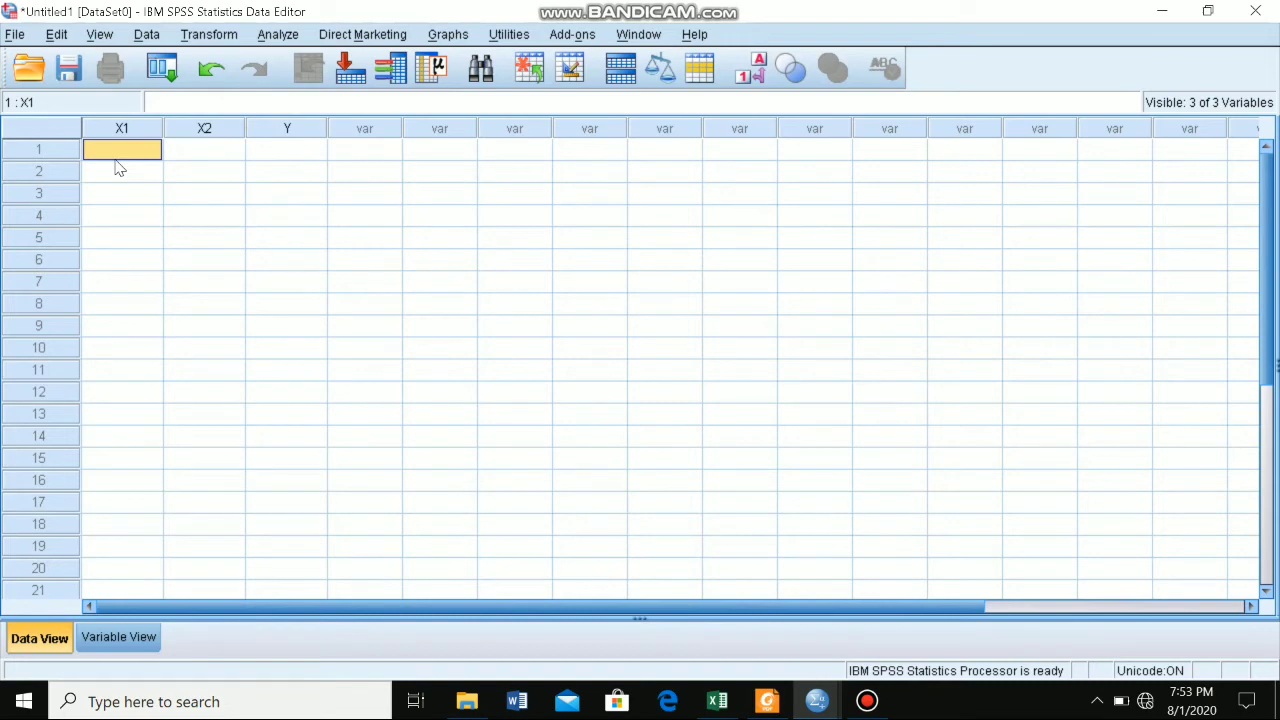
{"action": "key", "text": "ctrl+v"}
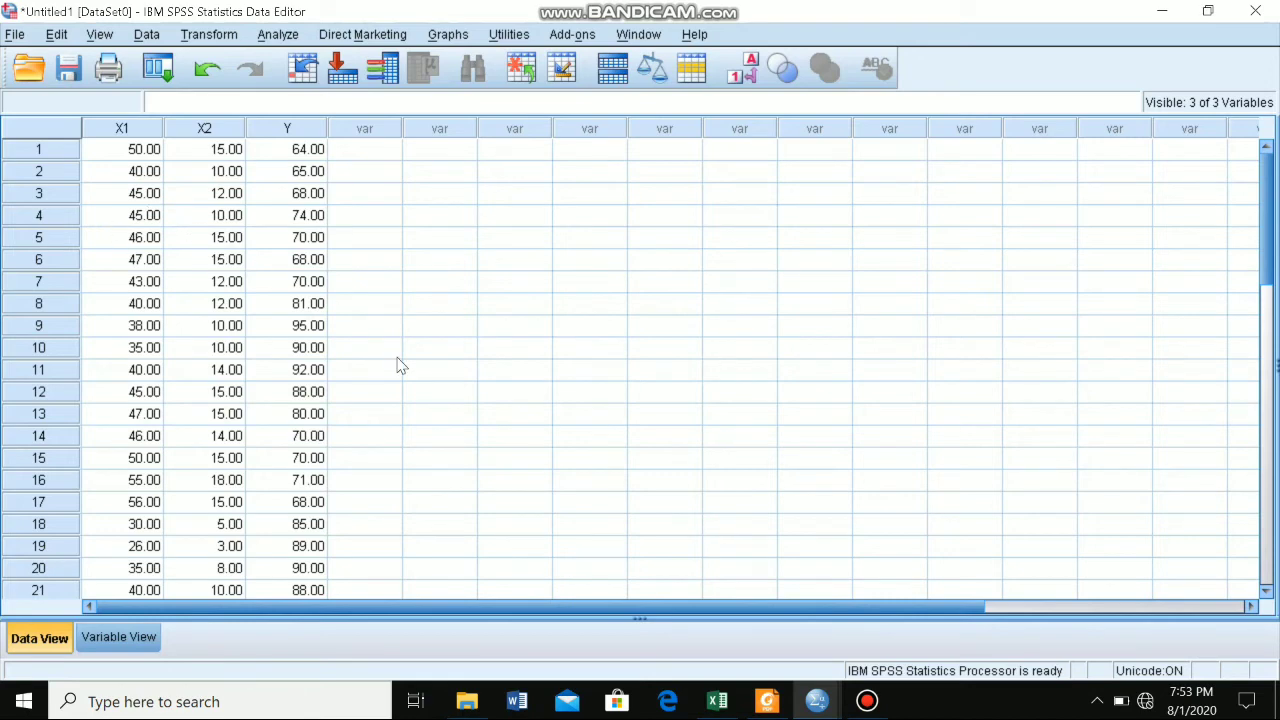
Compare the pasted SPSS data with the source table in Excel and return to the SPSS Data Editor.
{"action": "left_click", "coordinate": [718, 703]}
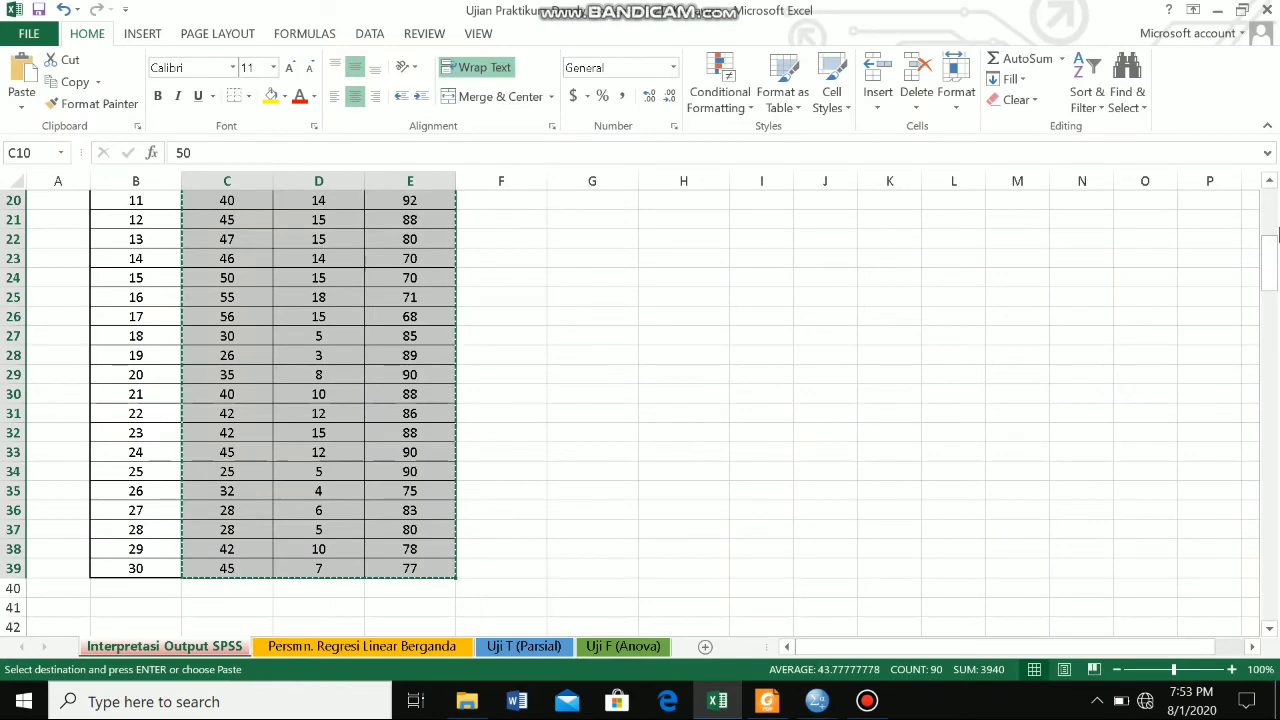
{"action": "left_click_drag", "start_coordinate": [1275, 257], "coordinate": [1275, 213]}
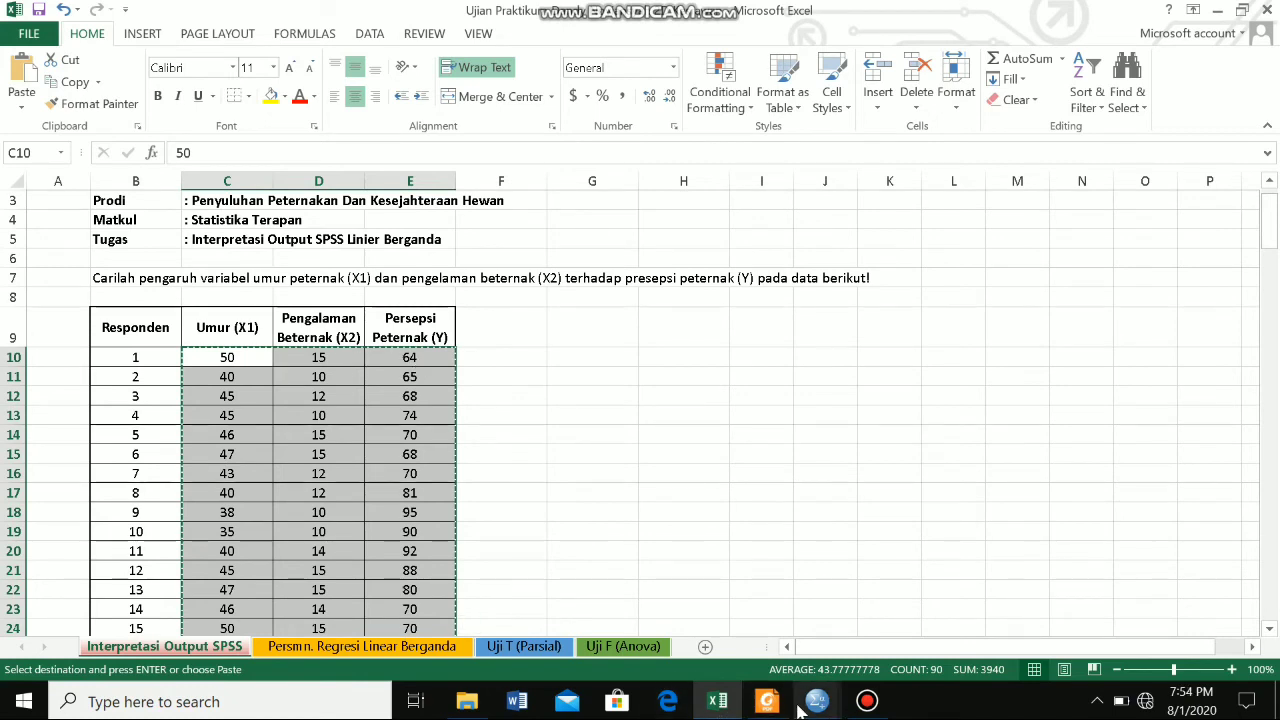
{"action": "mouse_move", "coordinate": [805, 706]}
{"action": "left_click", "coordinate": [688, 634]}
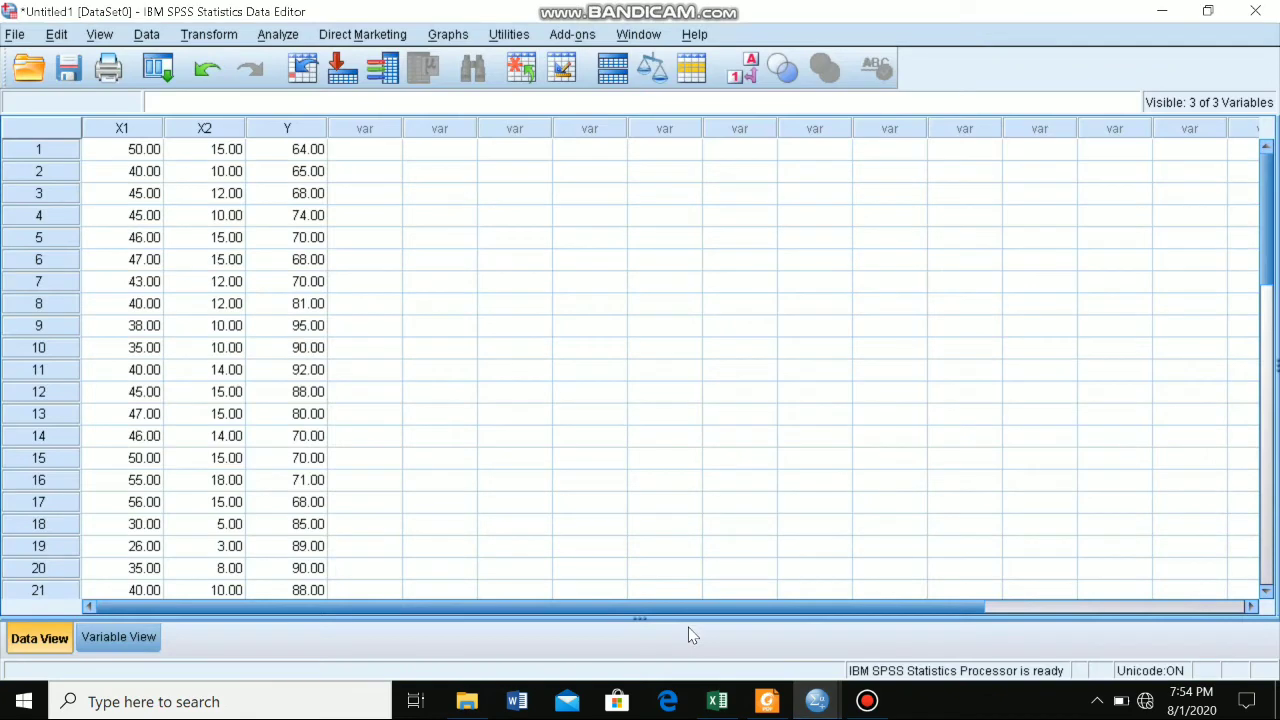
Check the first-row values of X1, X2 and Y in the Data View.
{"action": "left_click", "coordinate": [143, 152]}
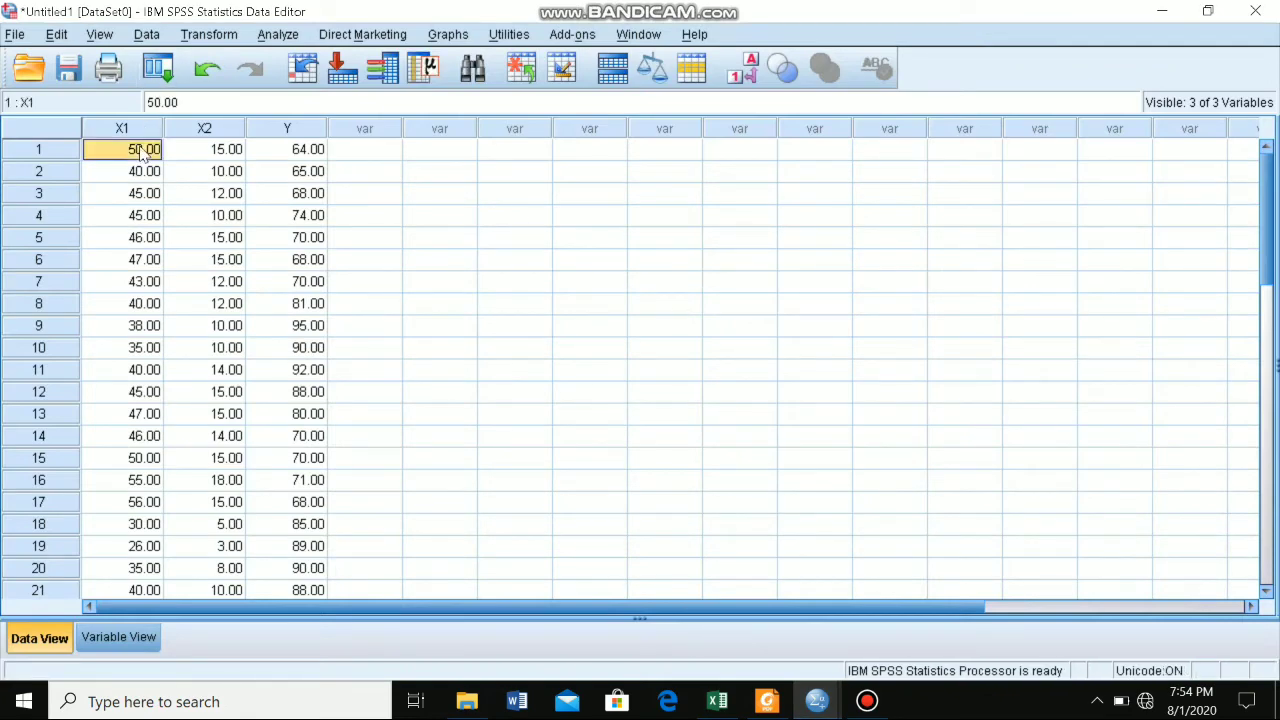
{"action": "left_click", "coordinate": [193, 157]}
{"action": "left_click", "coordinate": [283, 150]}
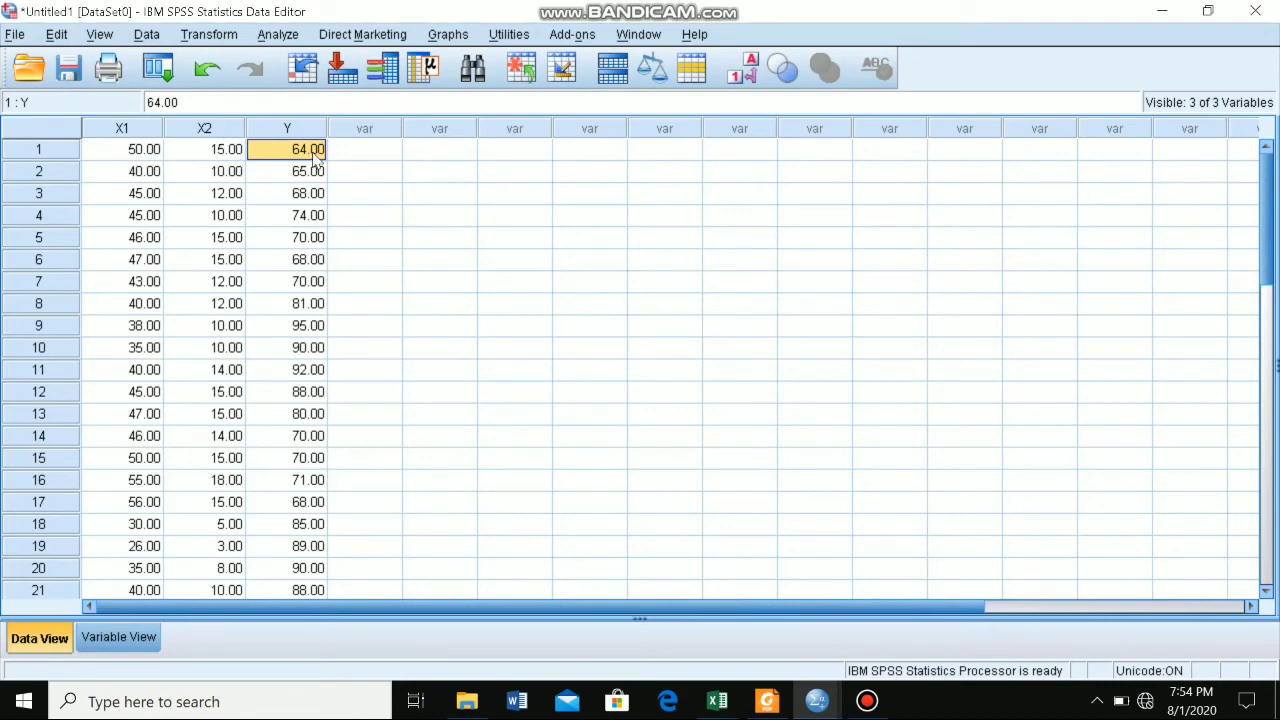
{"action": "left_click", "coordinate": [398, 222]}
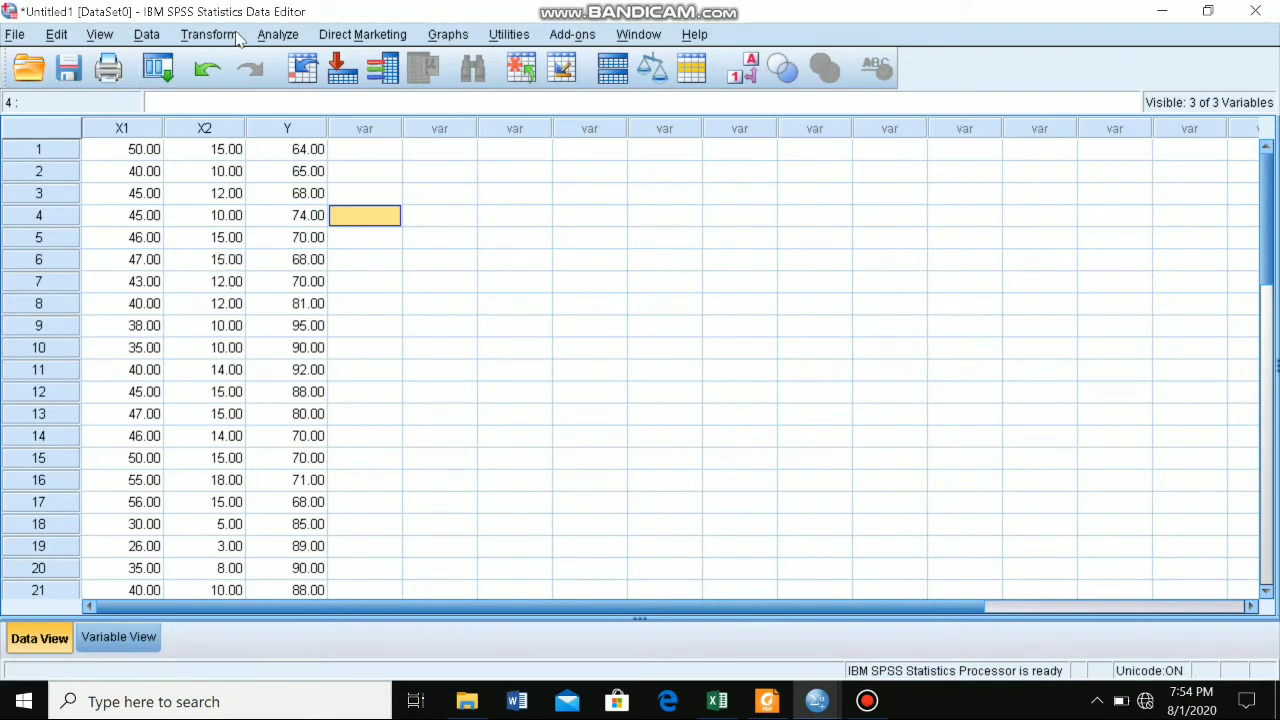
Start a Linear Regression analysis and assign Presepsi peternak [Y] as the dependent variable.
{"action": "left_click", "coordinate": [278, 36]}
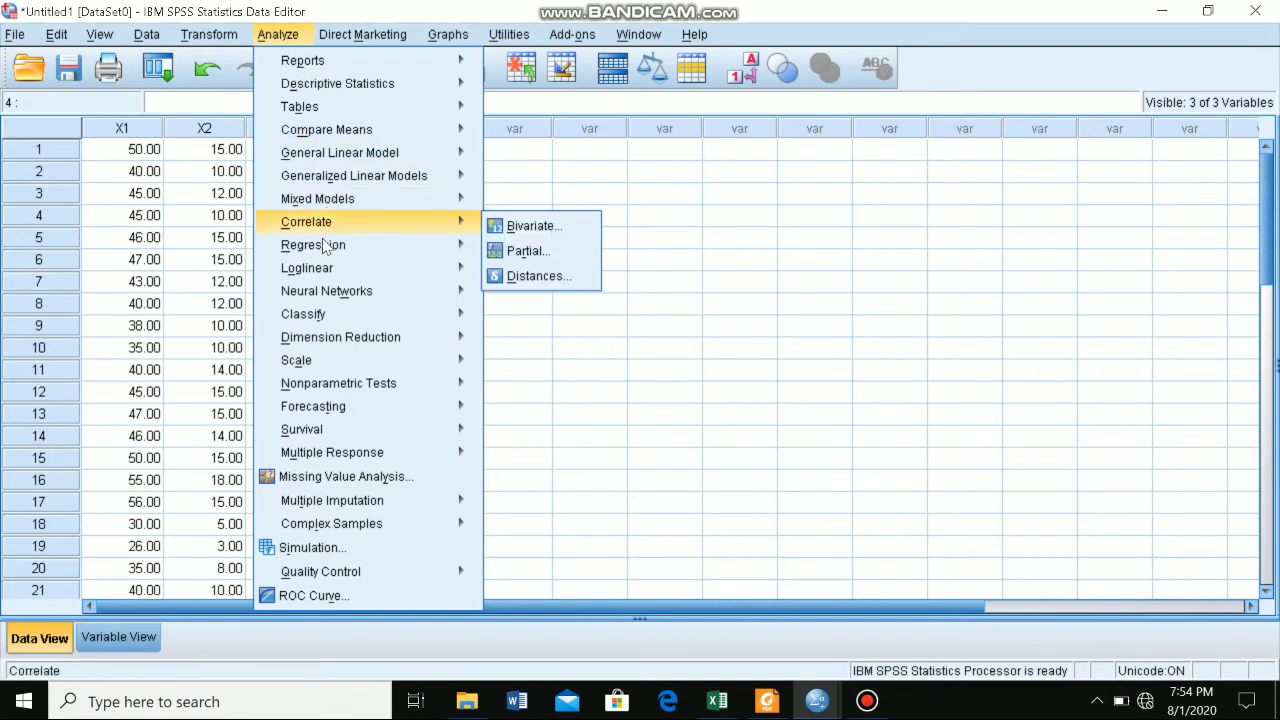
{"action": "mouse_move", "coordinate": [323, 252]}
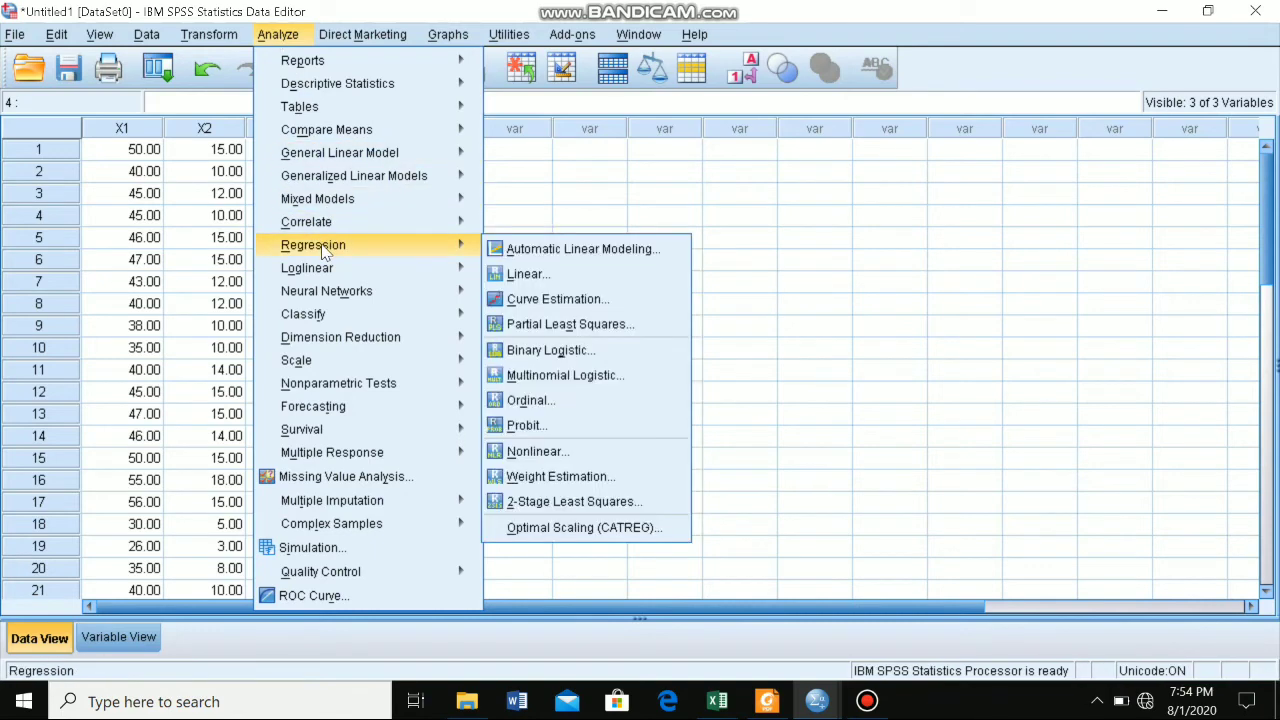
{"action": "left_click", "coordinate": [522, 274]}
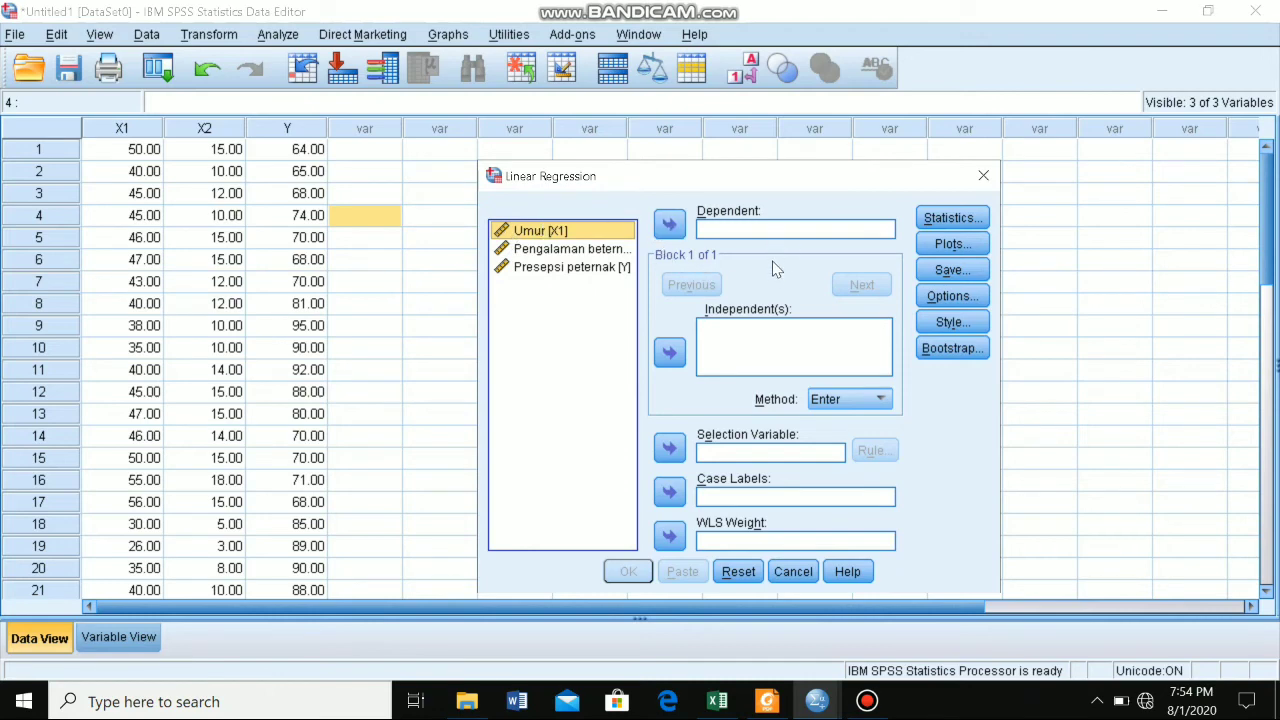
{"action": "left_click", "coordinate": [614, 268]}
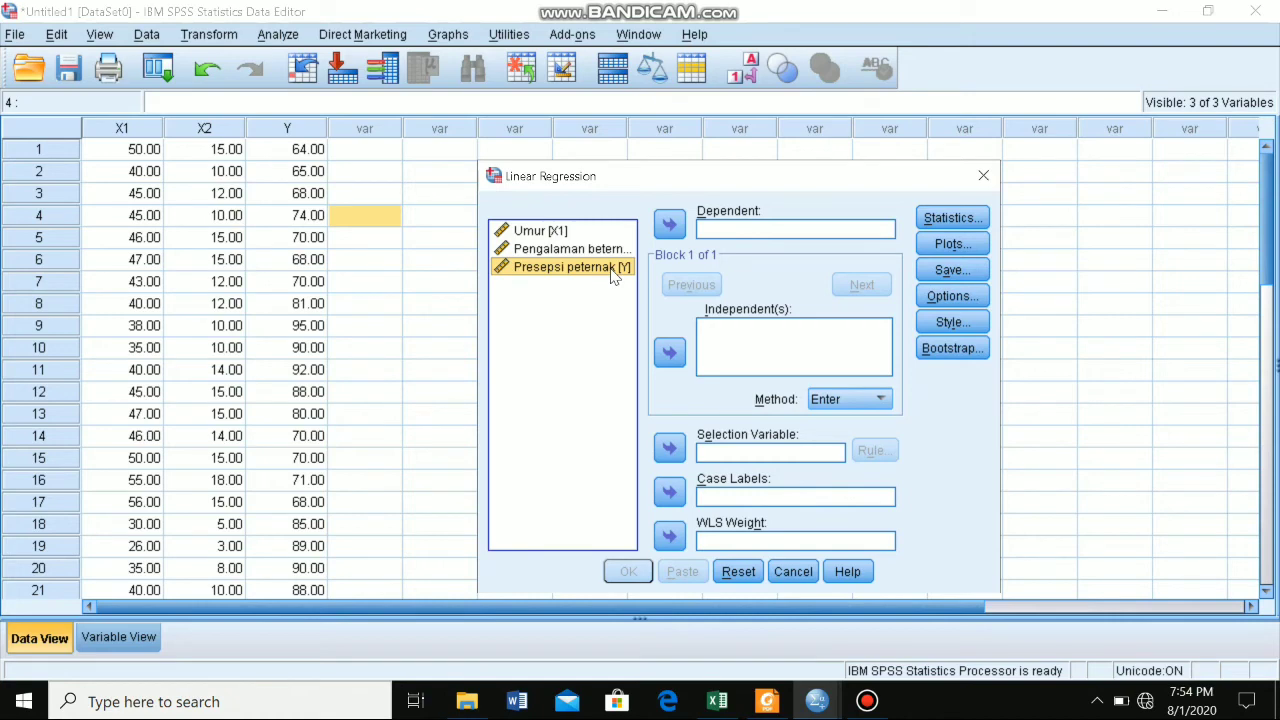
{"action": "left_click", "coordinate": [670, 226]}
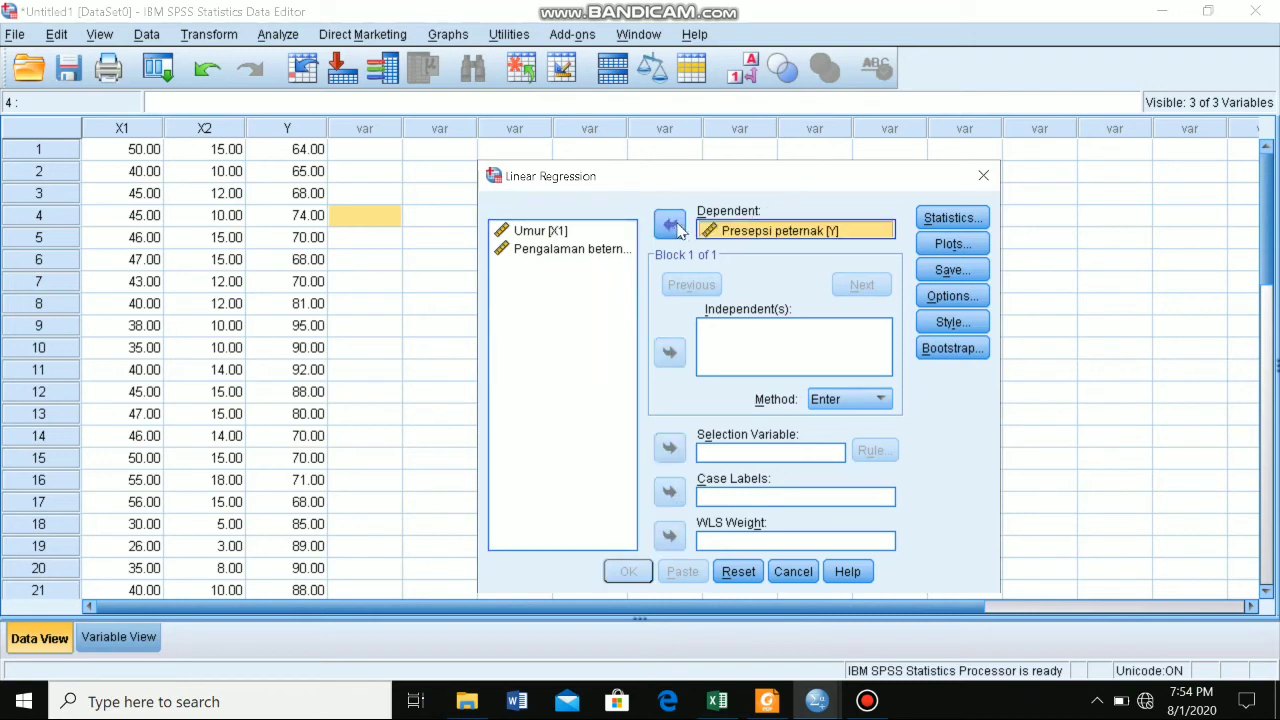
Add Umur [X1] and Pengalaman beternak [X2] as the independent variables of the regression.
{"action": "left_click", "coordinate": [588, 236]}
{"action": "left_click", "coordinate": [540, 231]}
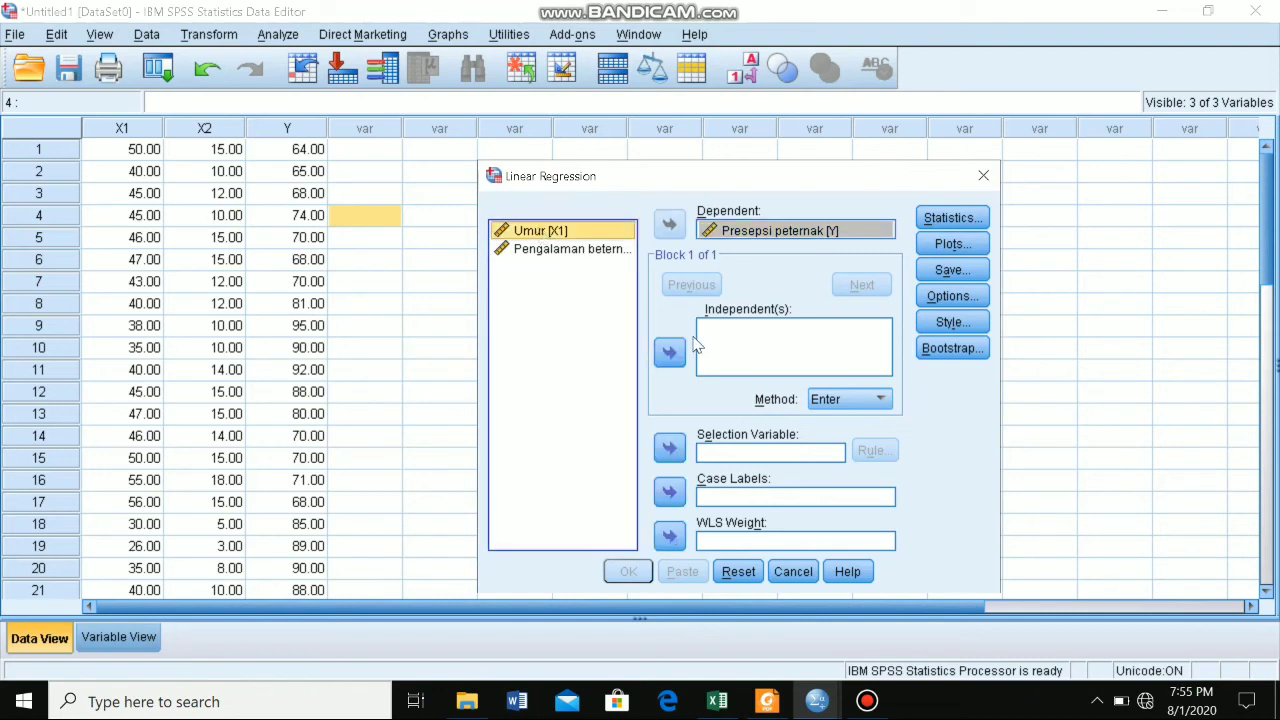
{"action": "left_click", "coordinate": [681, 354]}
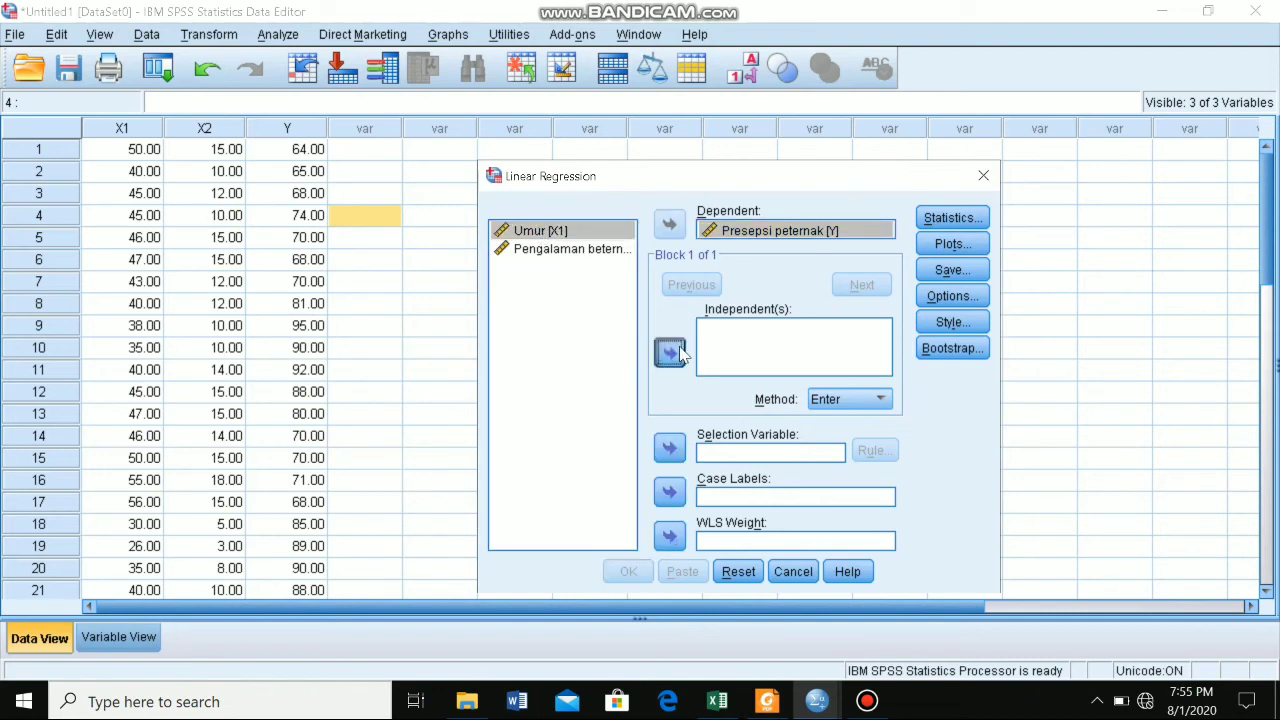
{"action": "left_click", "coordinate": [600, 250]}
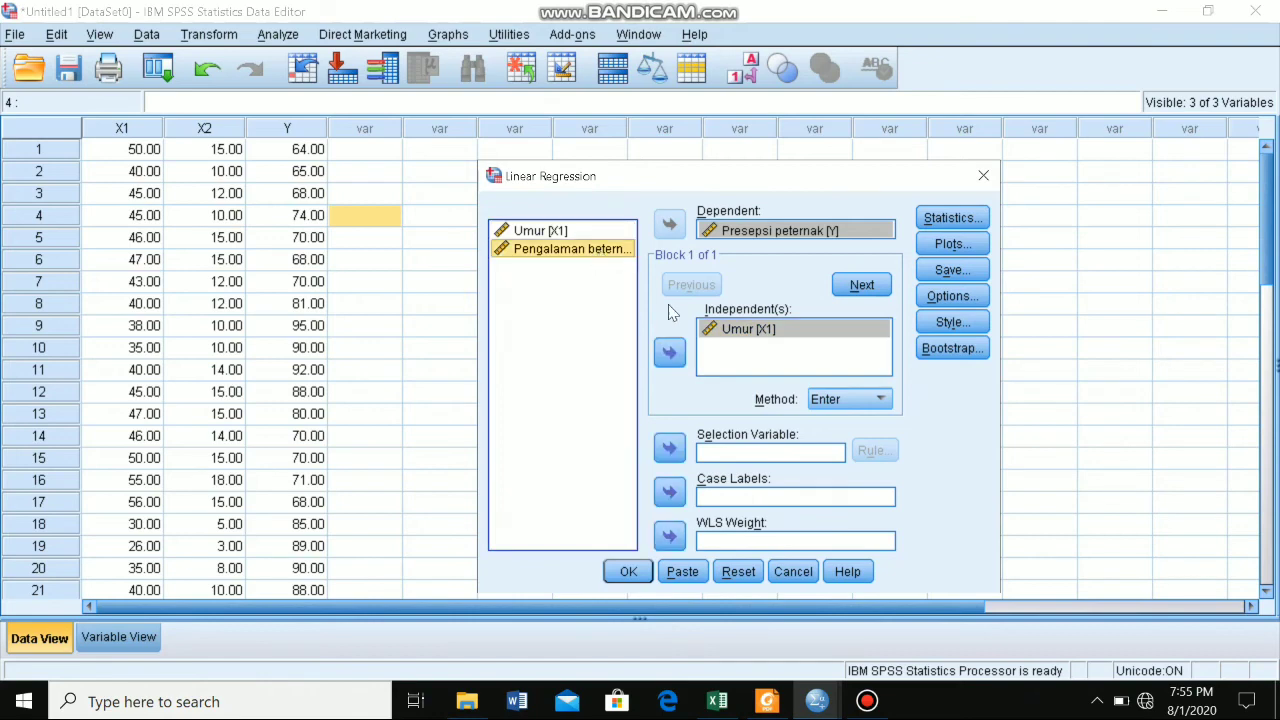
{"action": "left_click", "coordinate": [672, 354]}
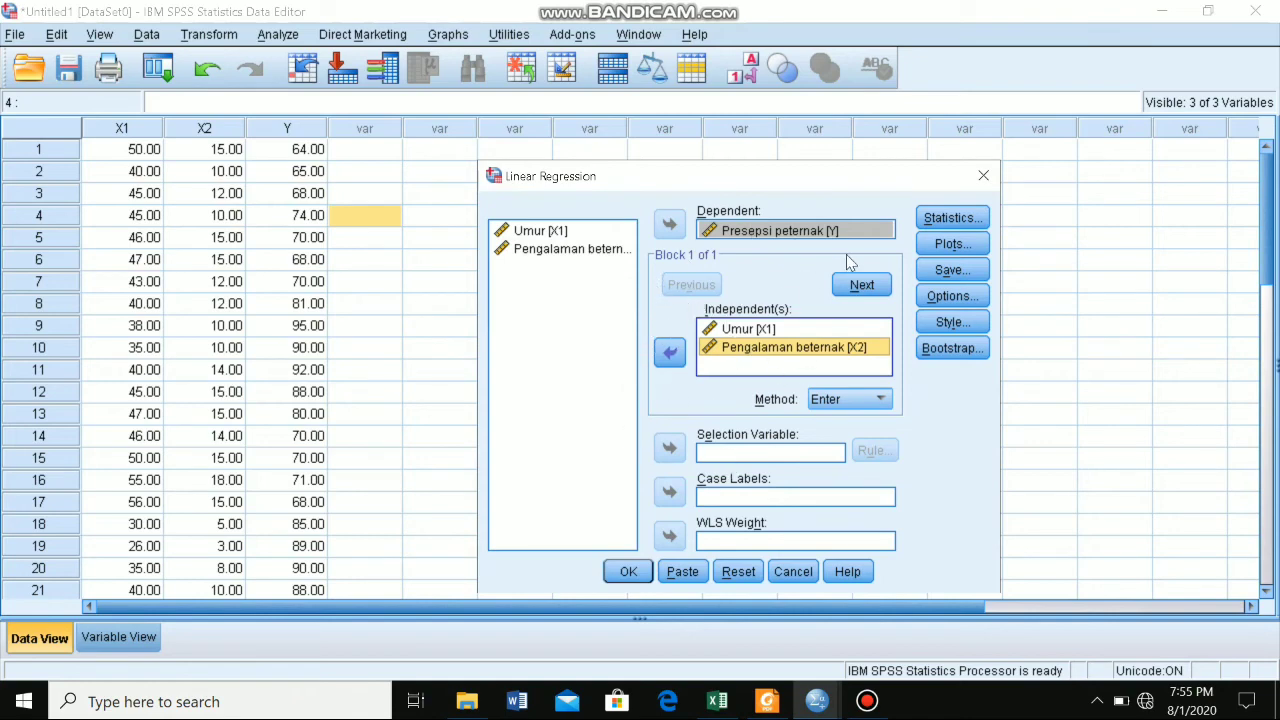
Include the Durbin-Watson residual test in the regression statistics.
{"action": "left_click", "coordinate": [933, 222]}
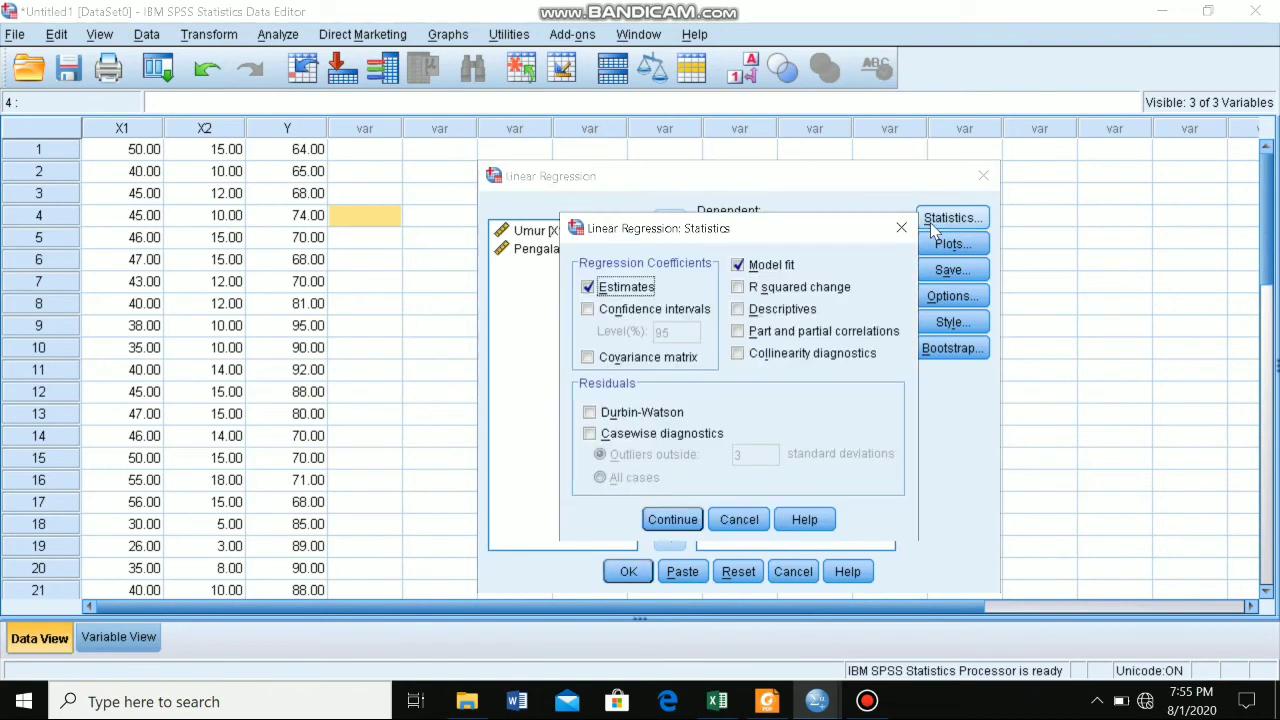
{"action": "left_click", "coordinate": [604, 418]}
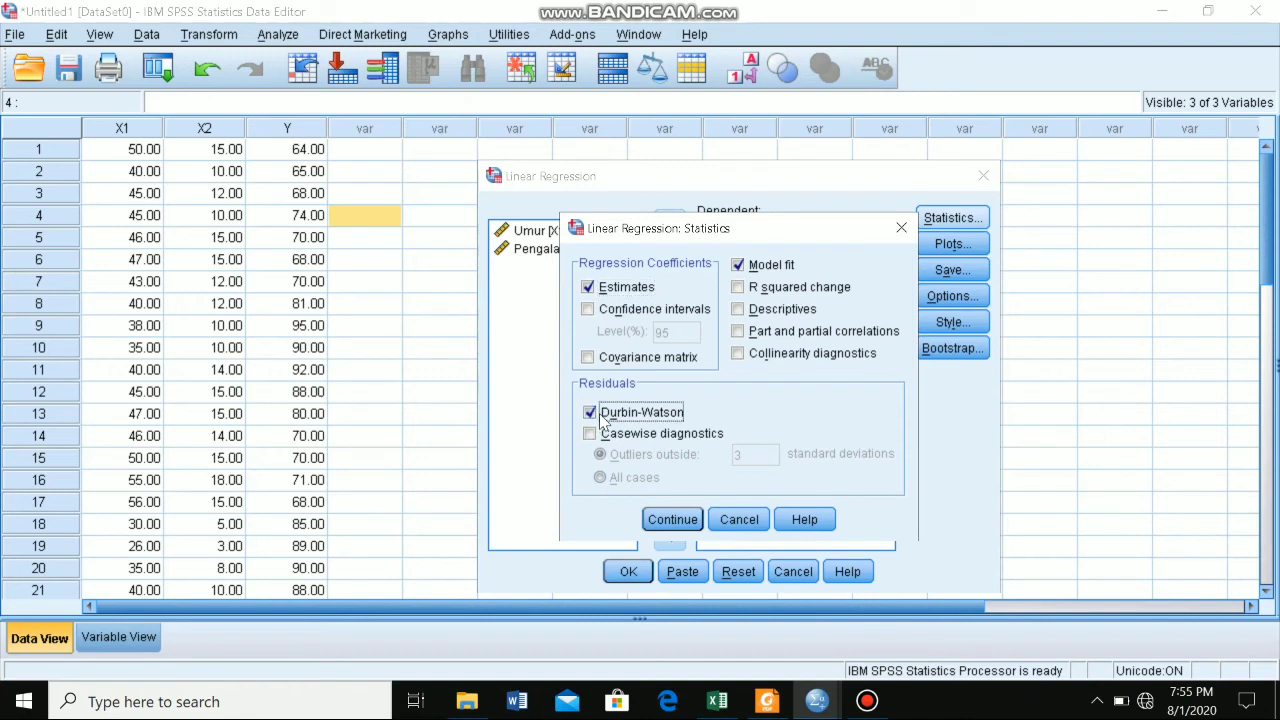
{"action": "left_click", "coordinate": [676, 527]}
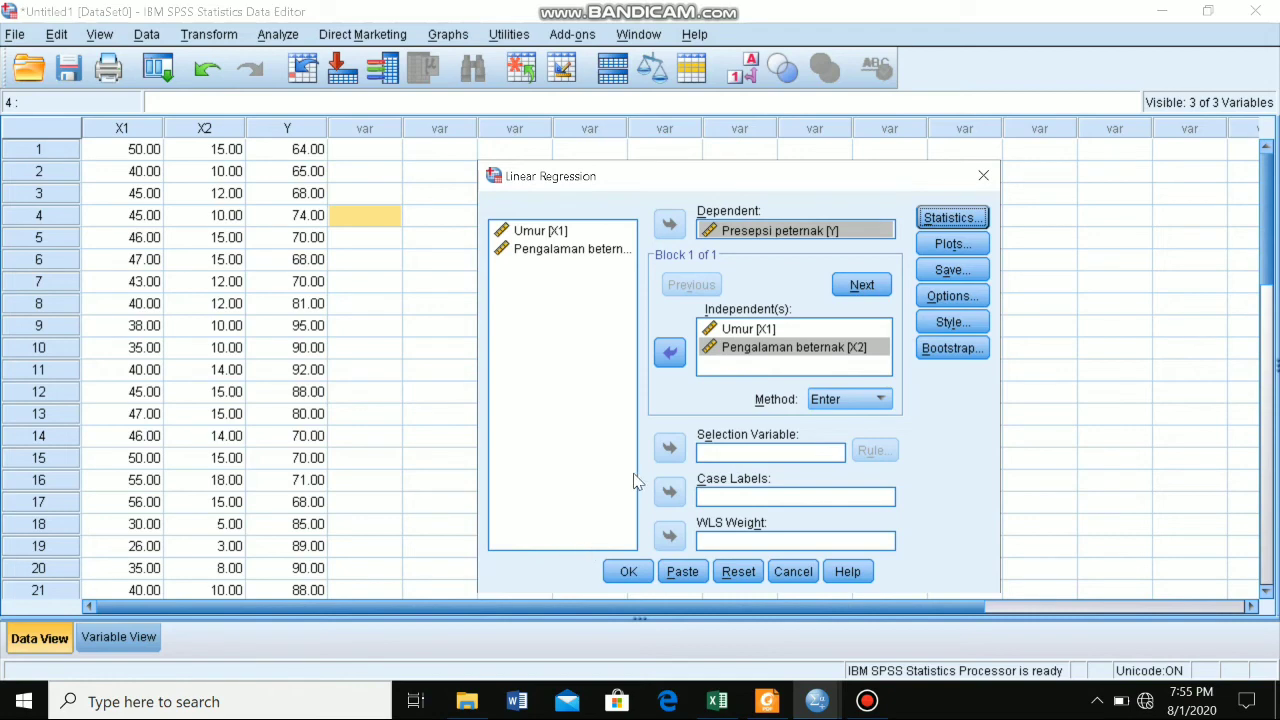
Request a scatterplot of *SRESID on Y against *ZPRED on X plus a standardized residual histogram, and run the regression.
{"action": "left_click", "coordinate": [970, 243]}
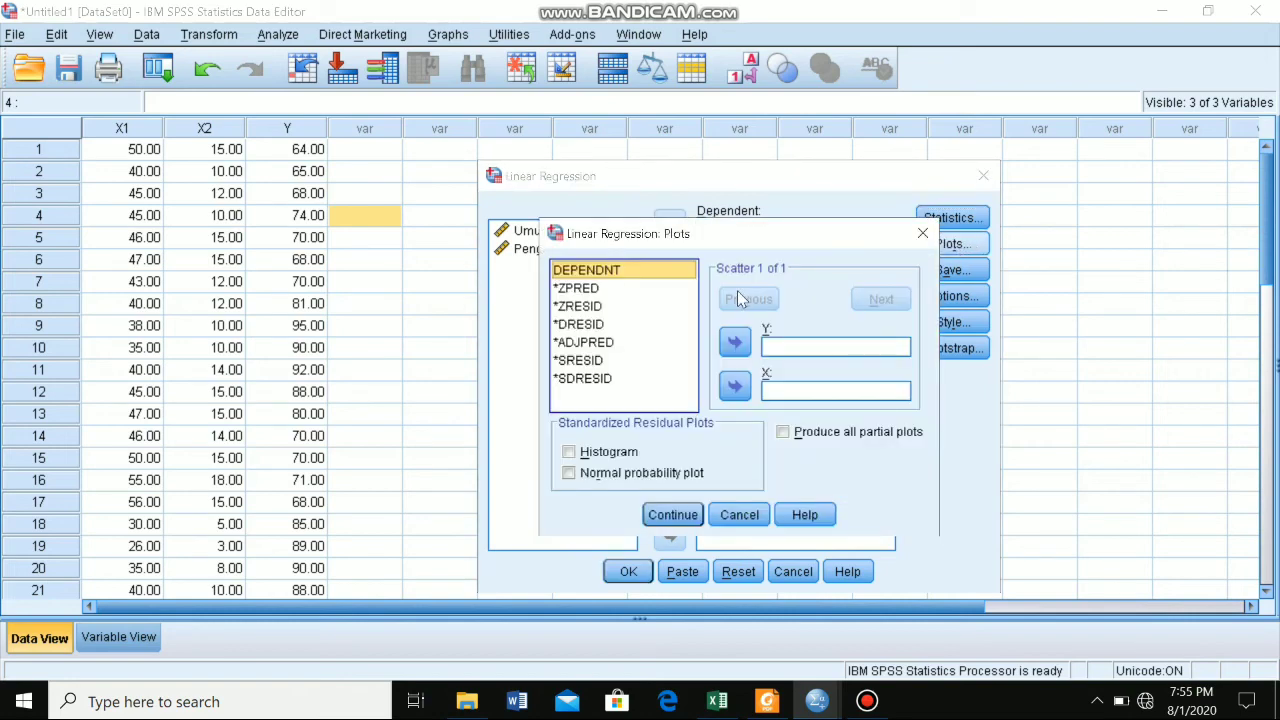
{"action": "left_click", "coordinate": [627, 363]}
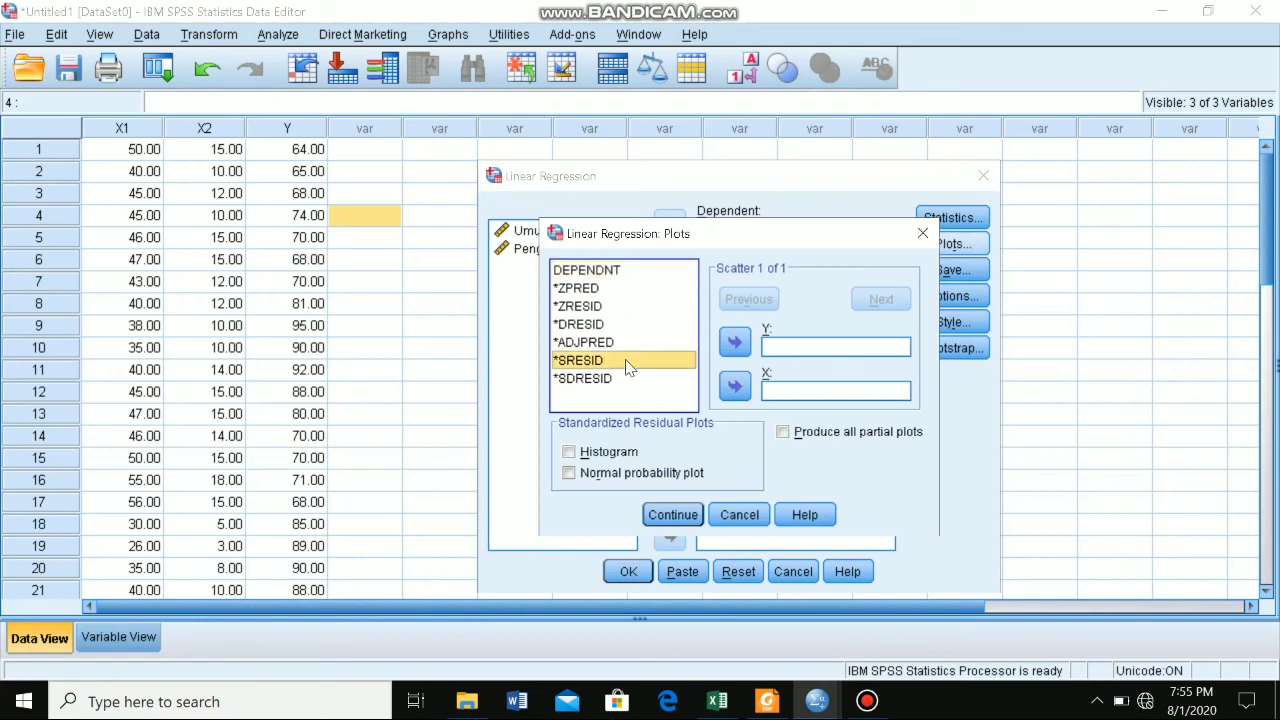
{"action": "left_click", "coordinate": [735, 344]}
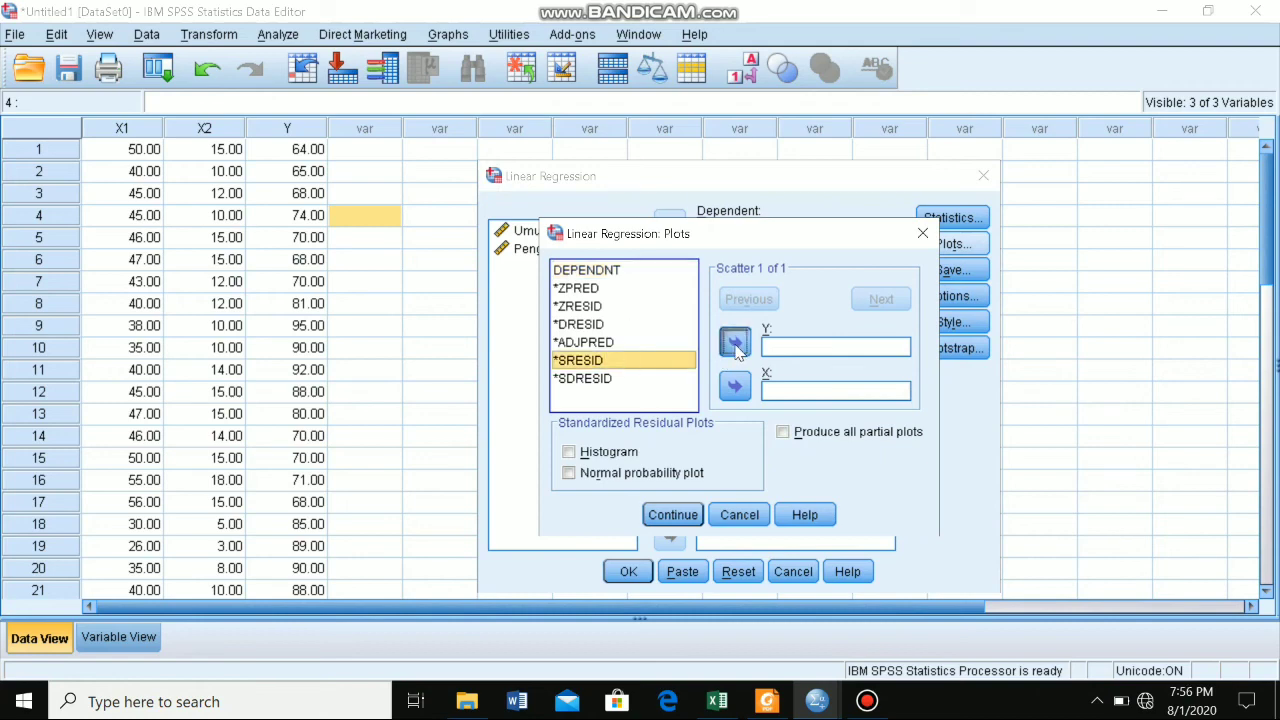
{"action": "left_click", "coordinate": [617, 290]}
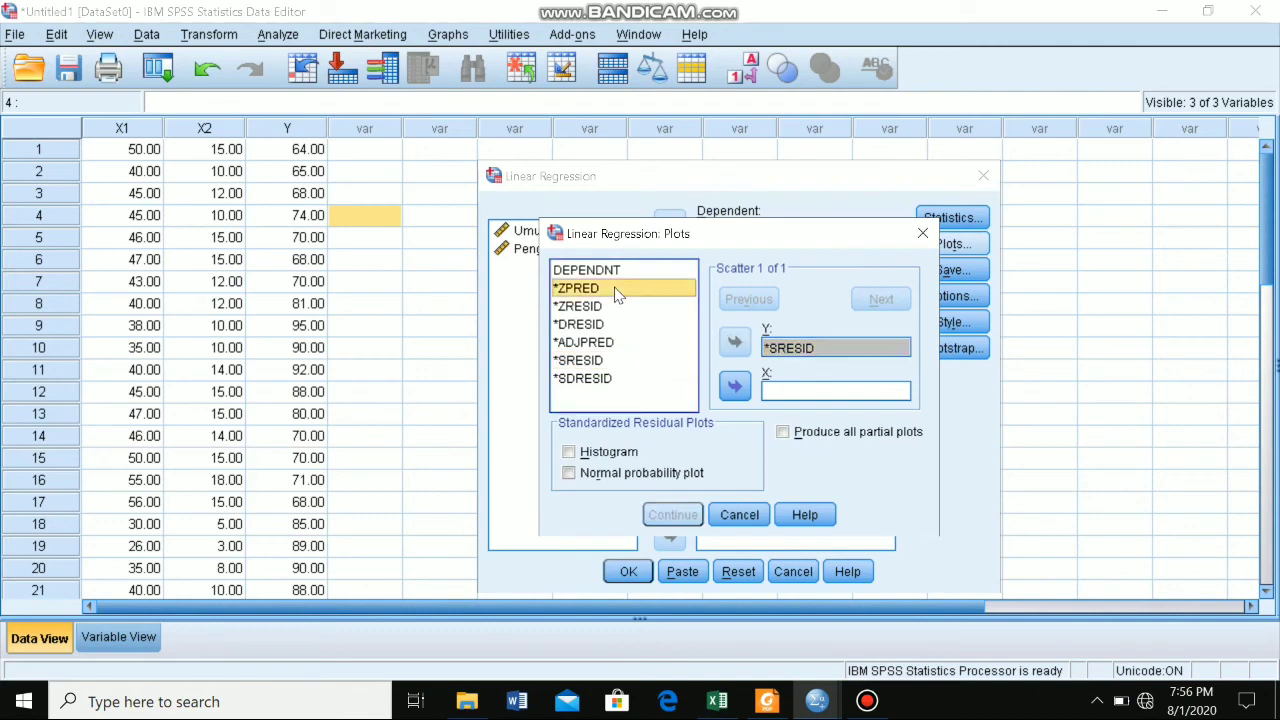
{"action": "left_click", "coordinate": [735, 385]}
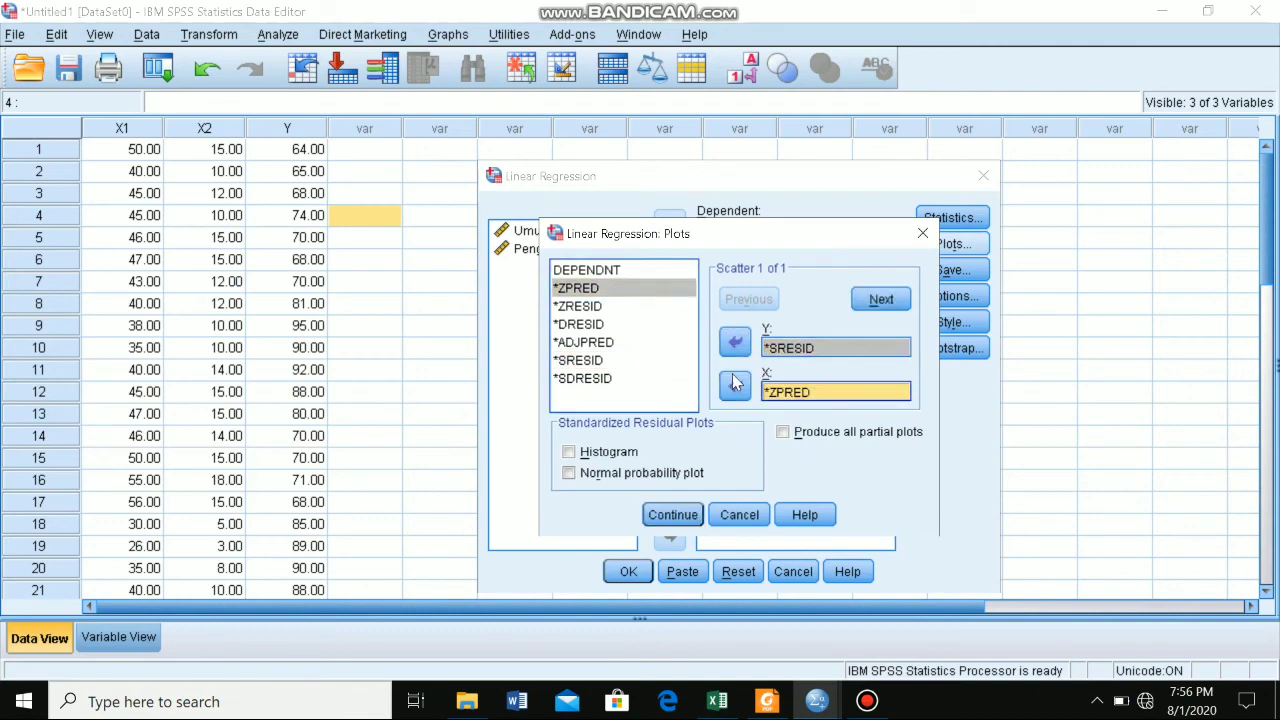
{"action": "left_click", "coordinate": [582, 455]}
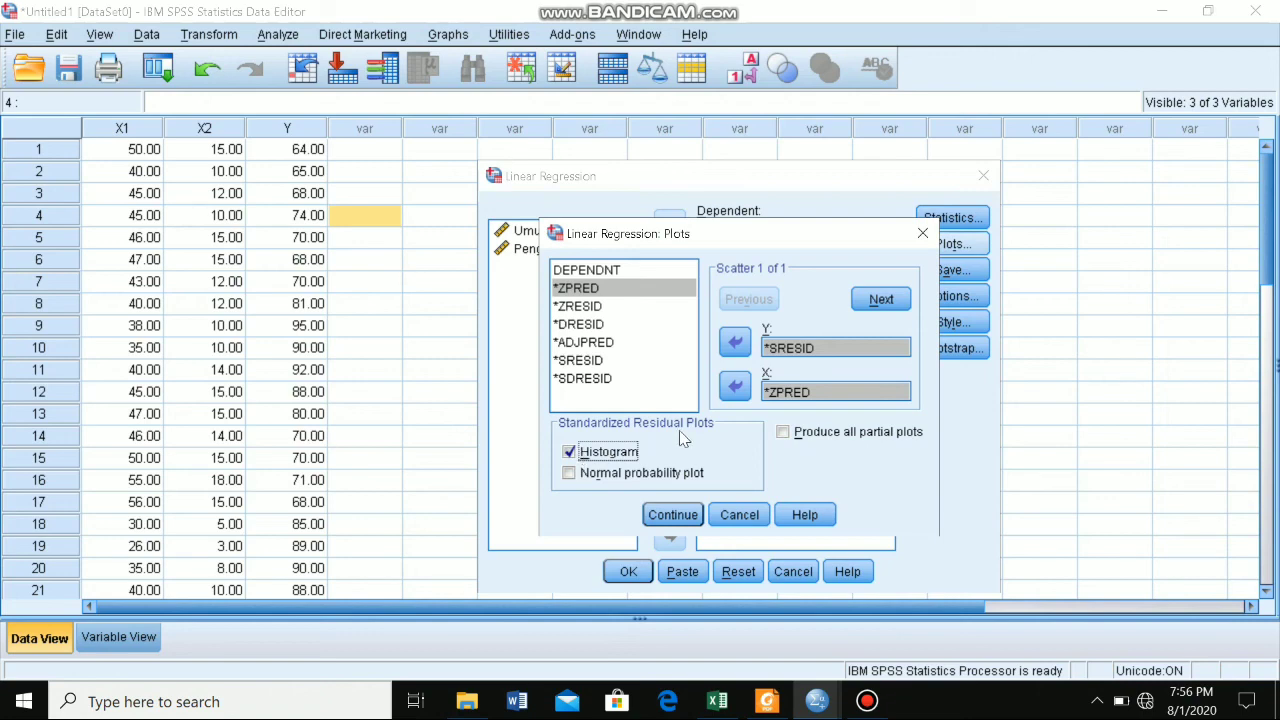
{"action": "left_click", "coordinate": [672, 513]}
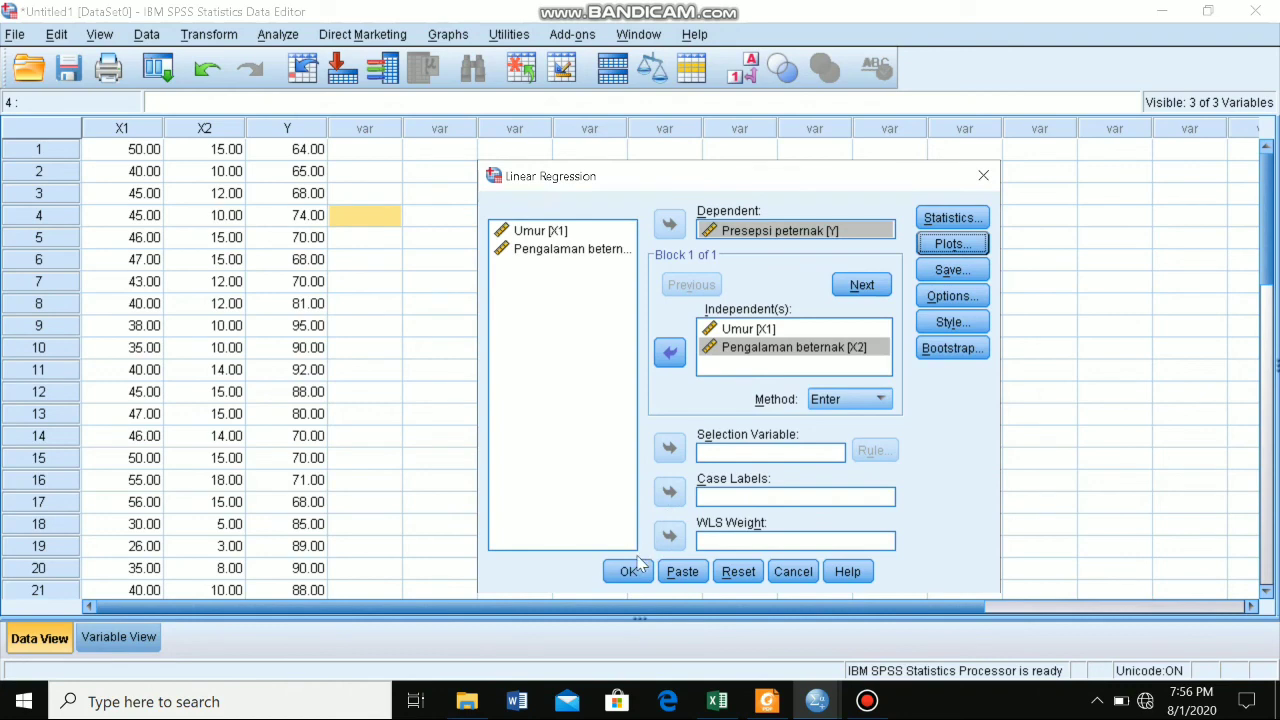
{"action": "left_click", "coordinate": [641, 572]}
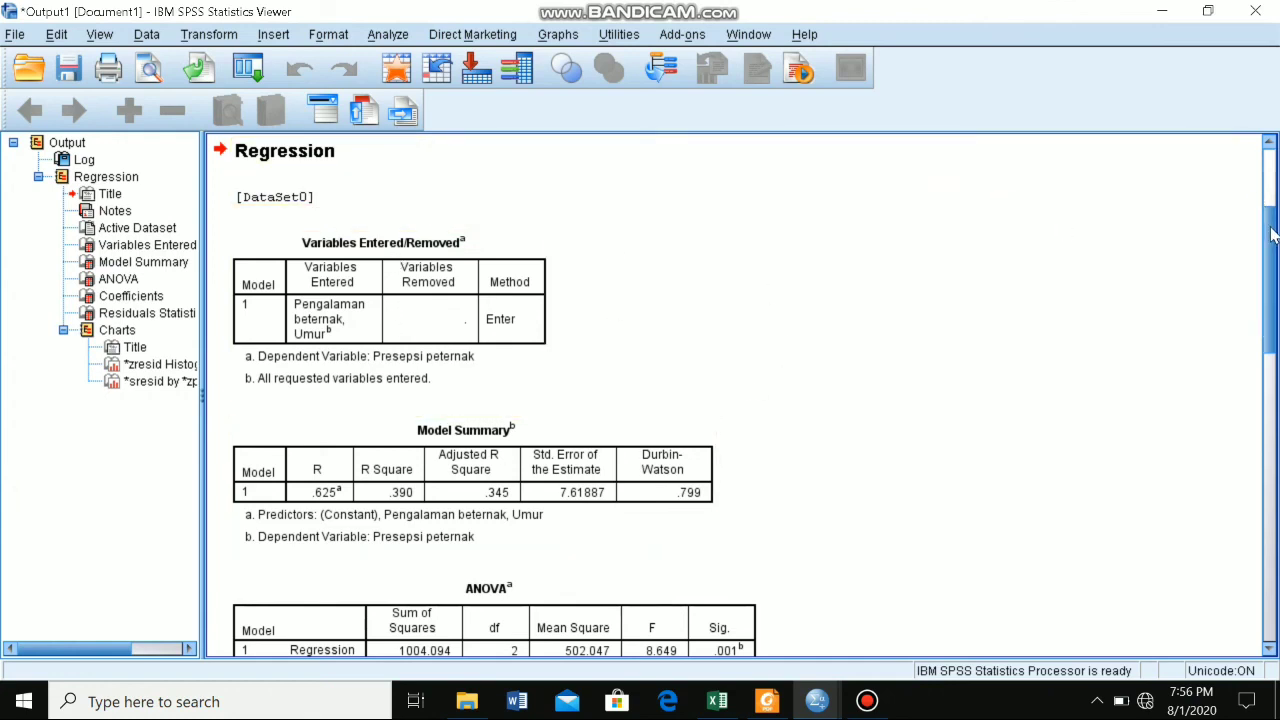
Look over the regression output, from the syntax log to the Variables Entered/Removed and Model Summary tables.
{"action": "scroll", "coordinate": [1273, 233], "scroll_direction": "up", "scroll_amount": 5}
{"action": "scroll", "coordinate": [1275, 227], "scroll_direction": "down", "scroll_amount": 4}
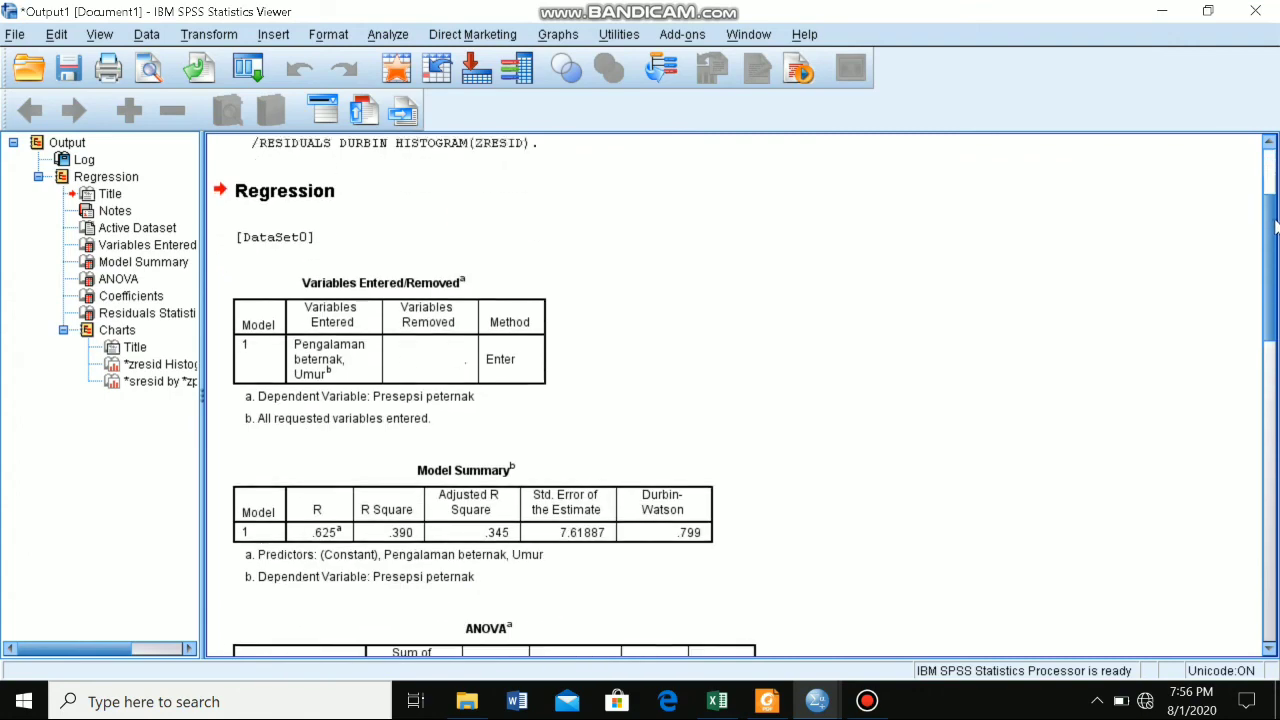
{"action": "scroll", "coordinate": [1275, 227], "scroll_direction": "down", "scroll_amount": 2}
{"action": "scroll", "coordinate": [1275, 200], "scroll_direction": "up", "scroll_amount": 5}
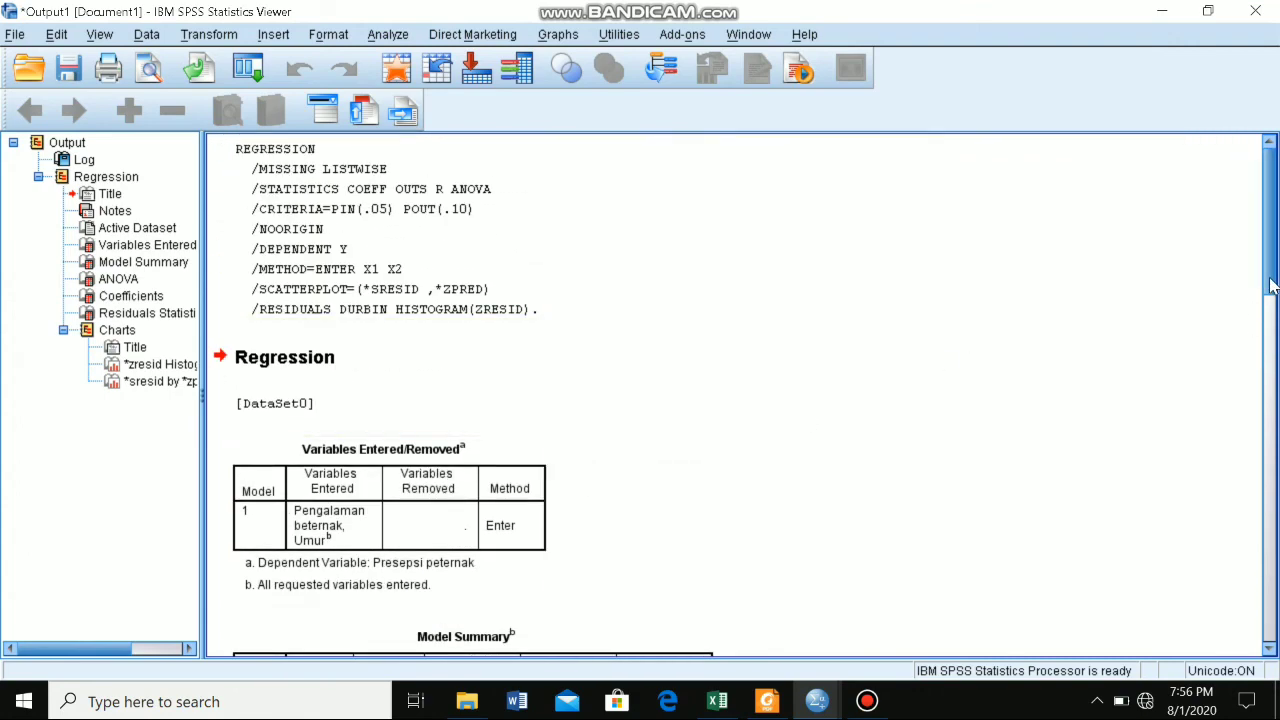
{"action": "left_click_drag", "start_coordinate": [1273, 285], "coordinate": [1275, 307]}
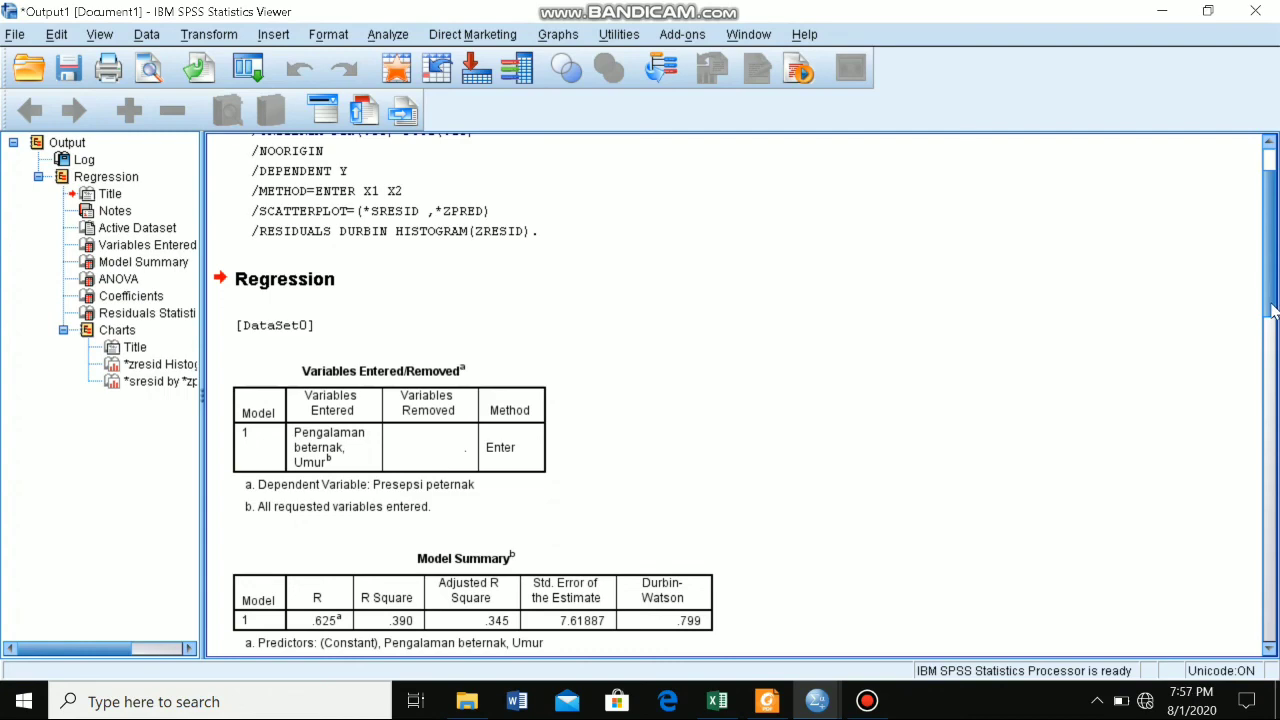
{"action": "left_click_drag", "start_coordinate": [1273, 312], "coordinate": [1265, 248]}
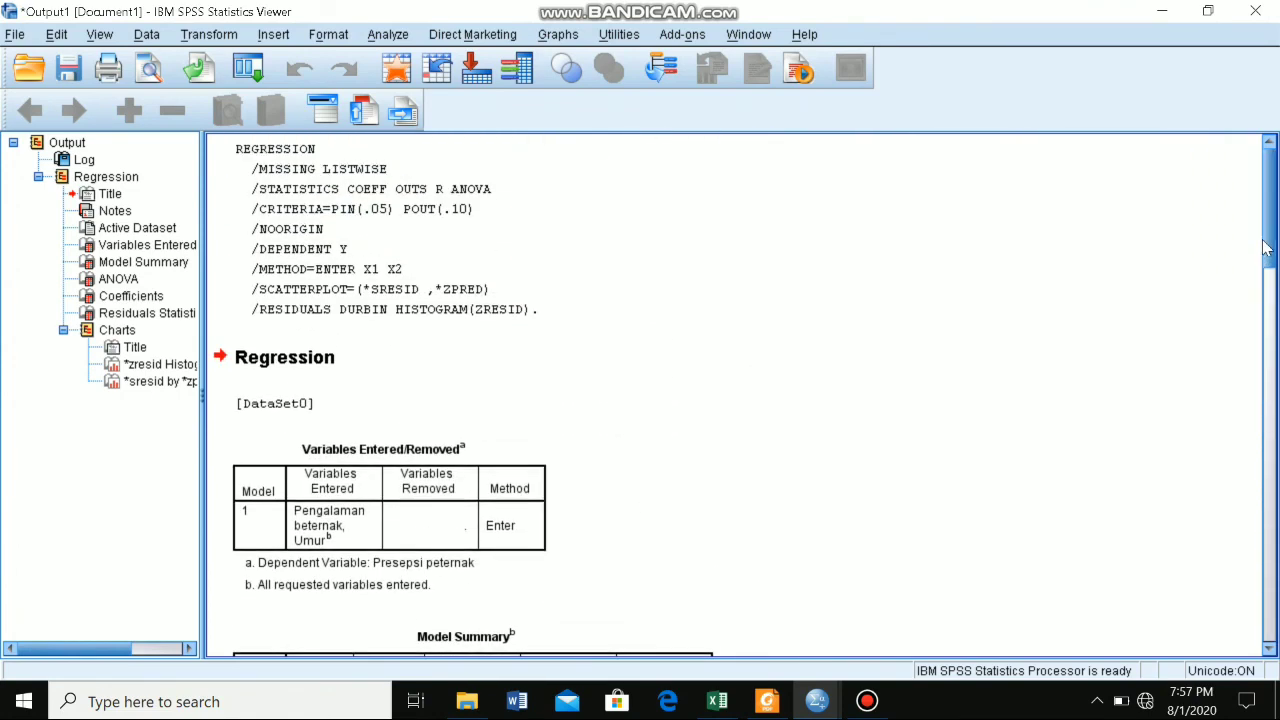